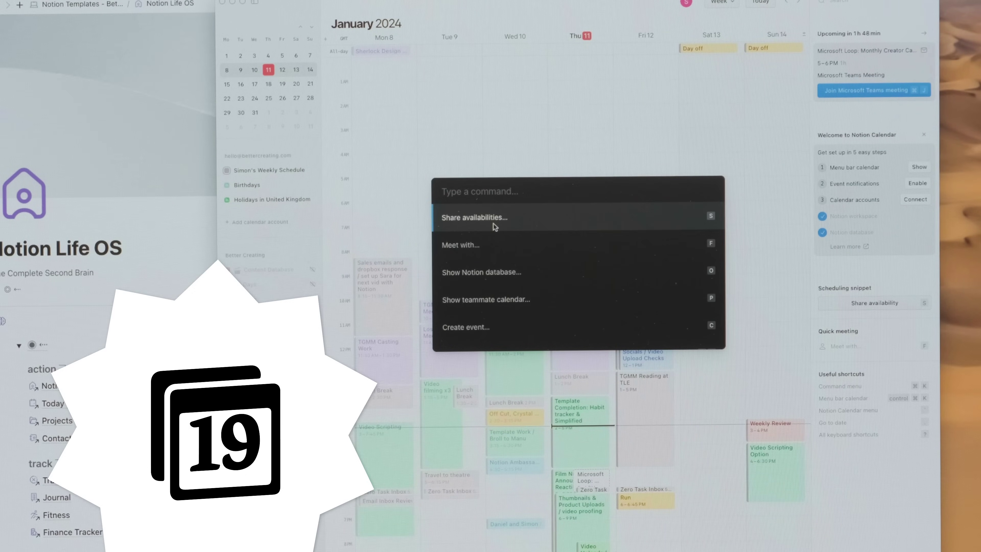
Open the Share availabilities panel beside the January 2024 week view in Notion Calendar.
click(493, 222)
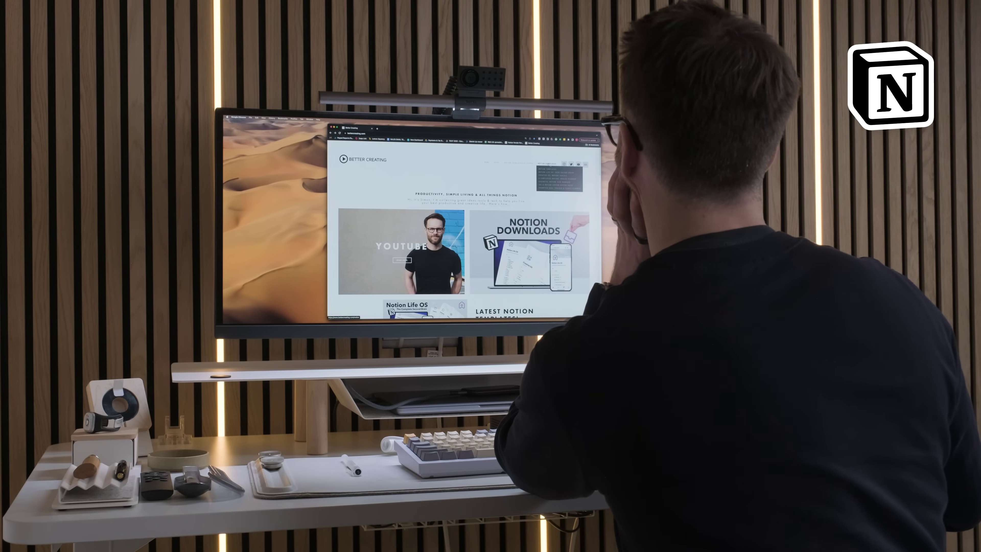
Browse the Better Creating Notion Downloads pages through to the Notion From Scratch training page.
click(548, 181)
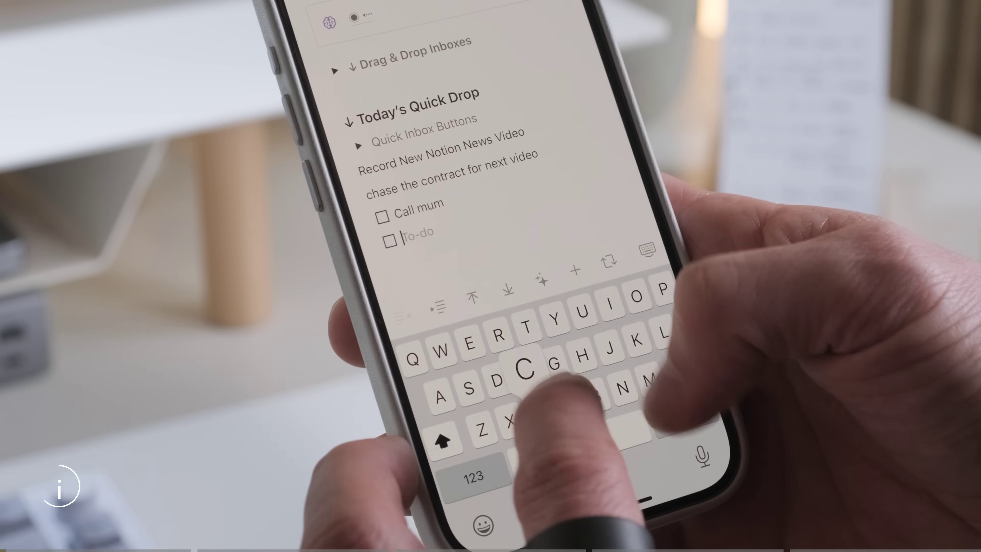
Add a 'Book that haircut' to-do below Example Note in the Quick Drop widget.
text(Ch)
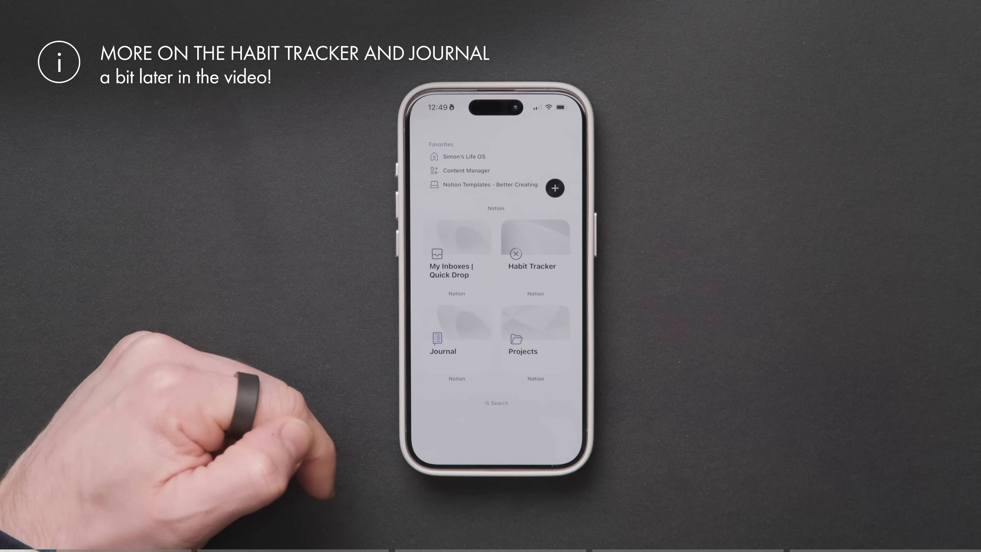
click(448, 263)
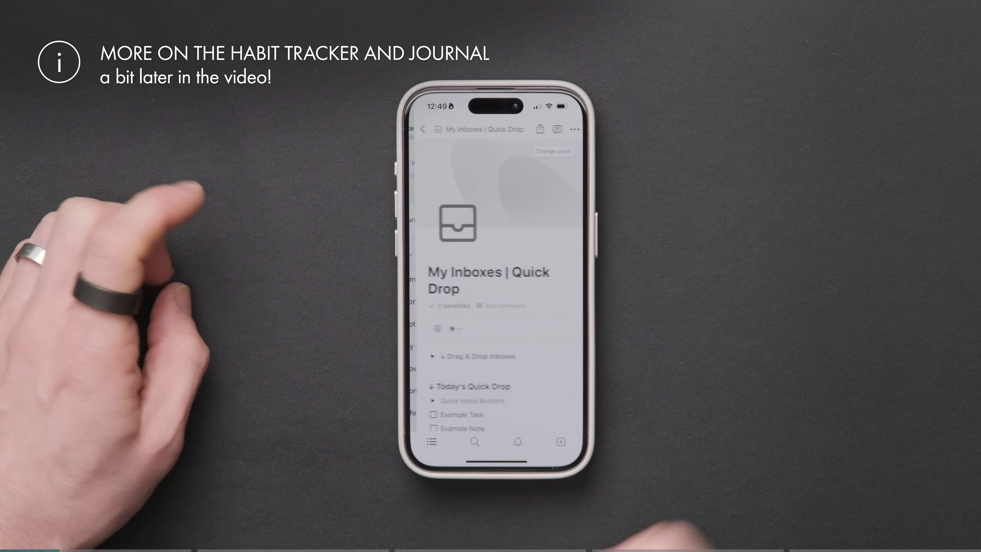
scroll(541, 309, down, 3)
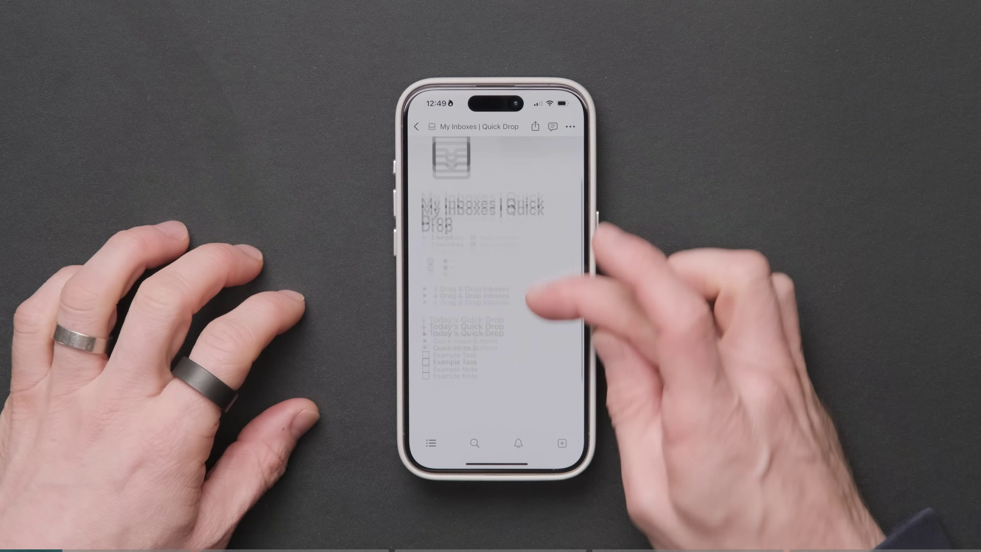
click(478, 331)
click(562, 426)
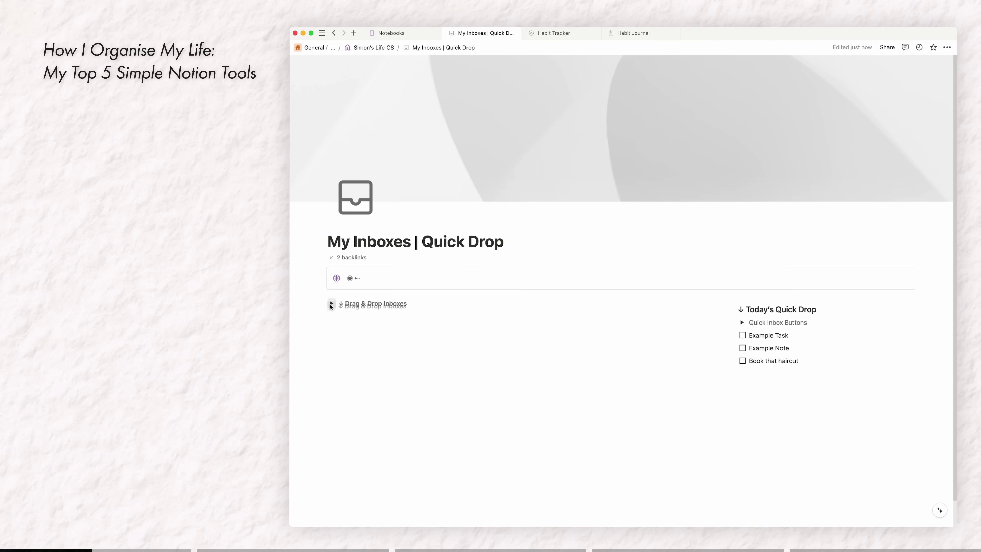
Expand Drag & Drop Inboxes and preview the Notes, Clippings / Knowledge and Creative OS Ideas databases.
click(331, 303)
click(783, 420)
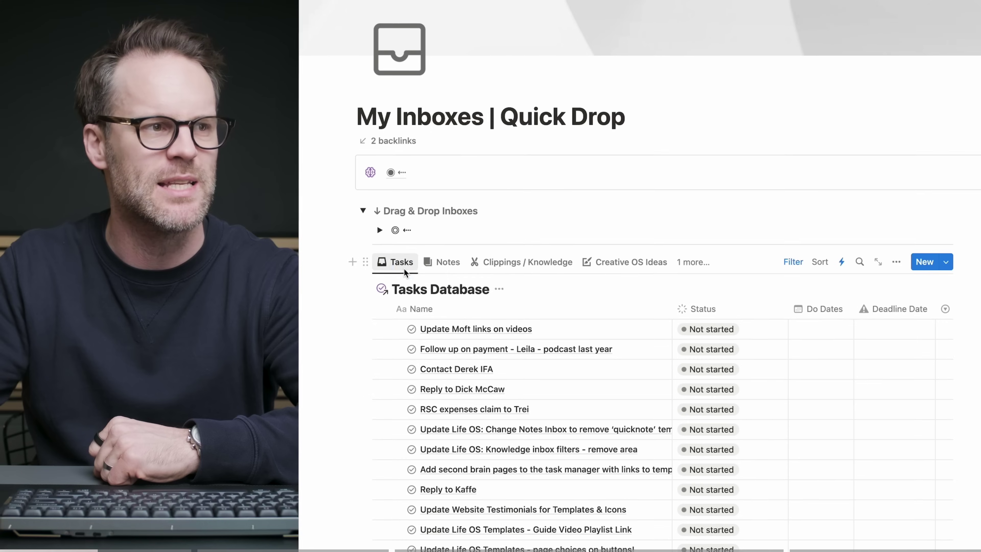
click(405, 271)
click(441, 266)
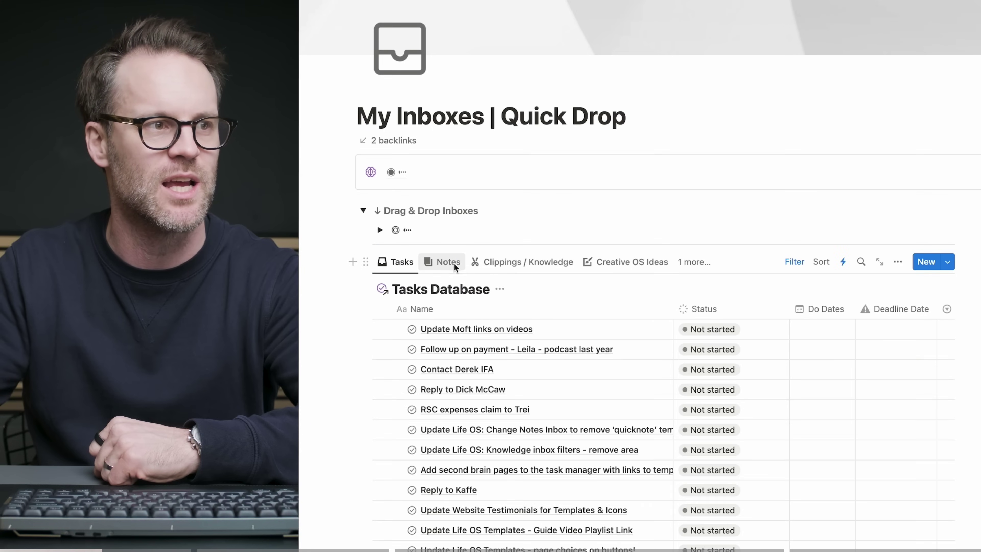
click(454, 266)
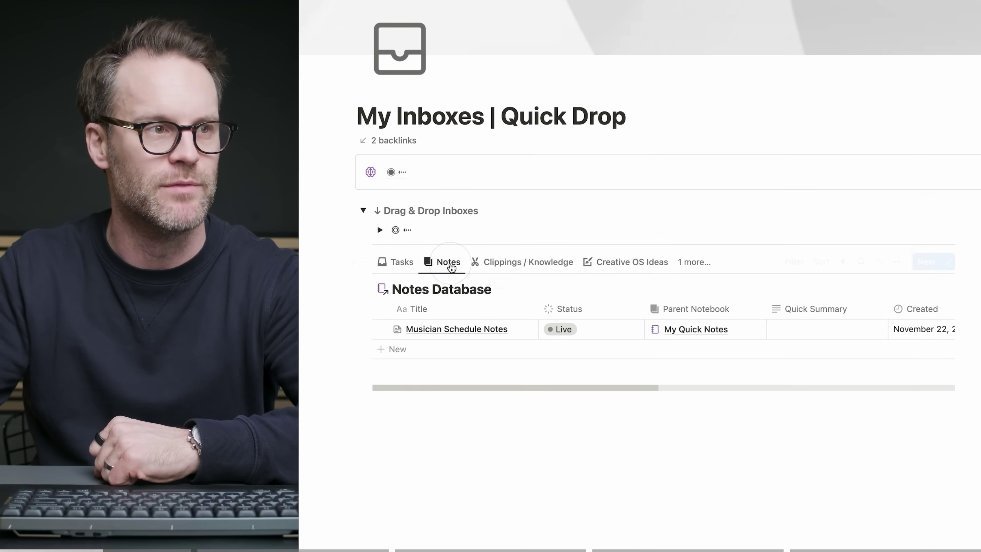
click(533, 266)
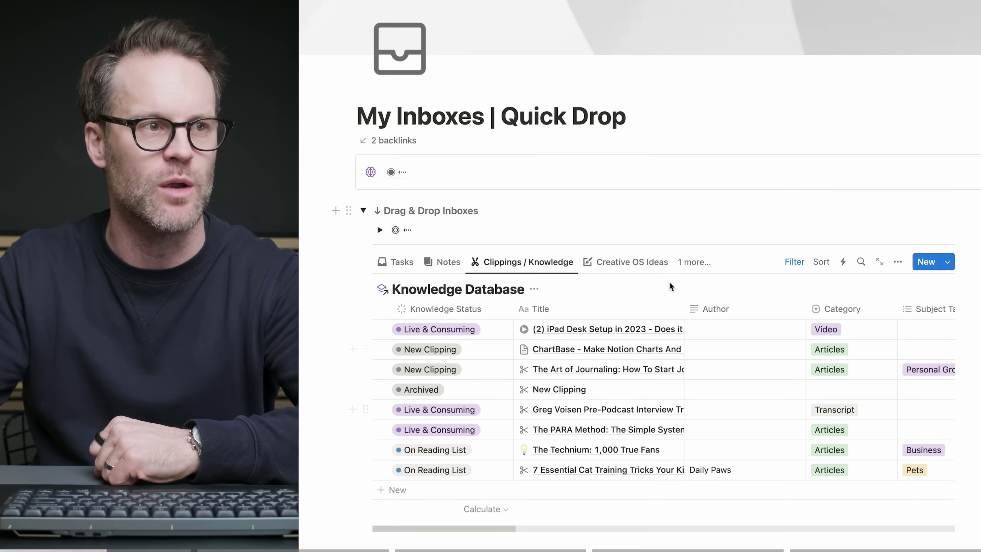
click(628, 262)
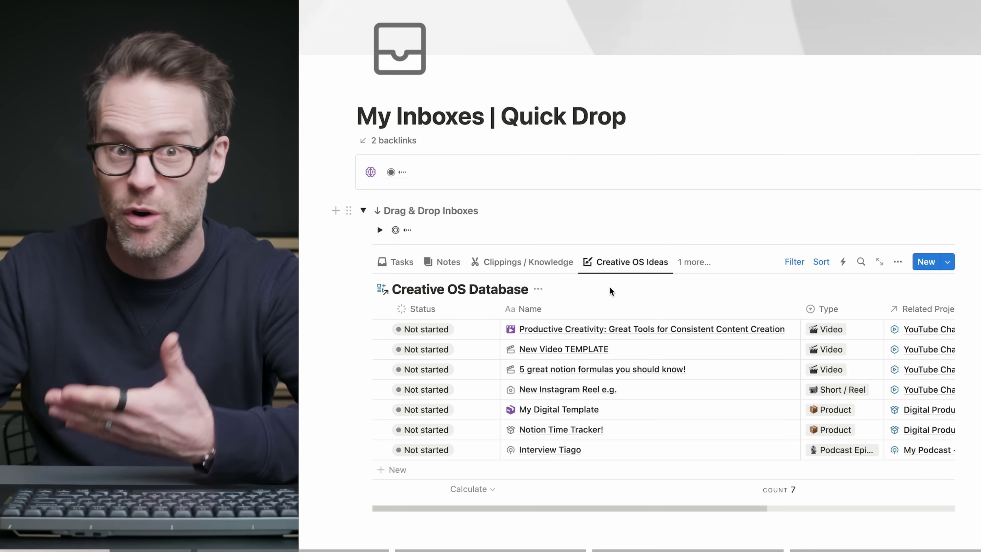
click(416, 266)
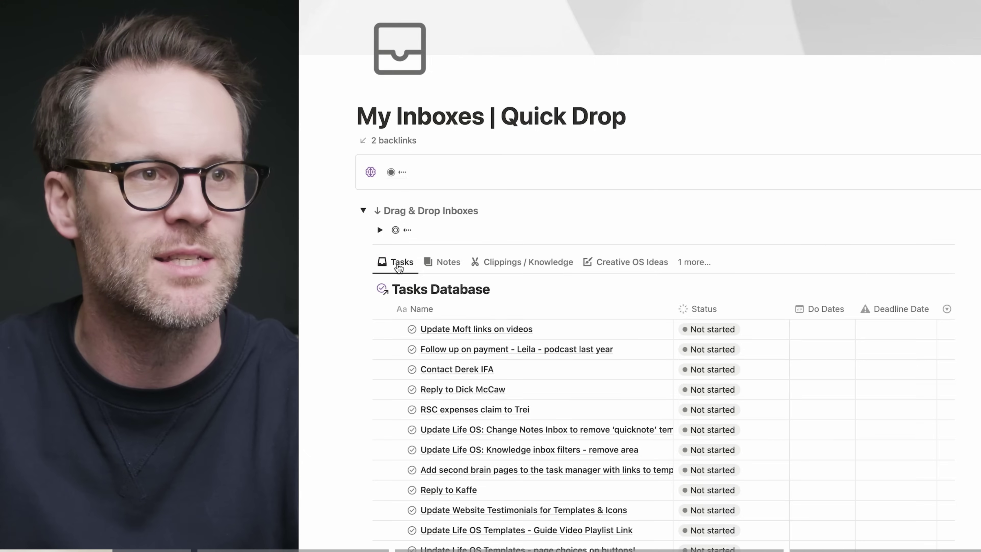
Drag Book that haircut into the Tasks table as a new task and open it.
drag(665, 298, 300, 294)
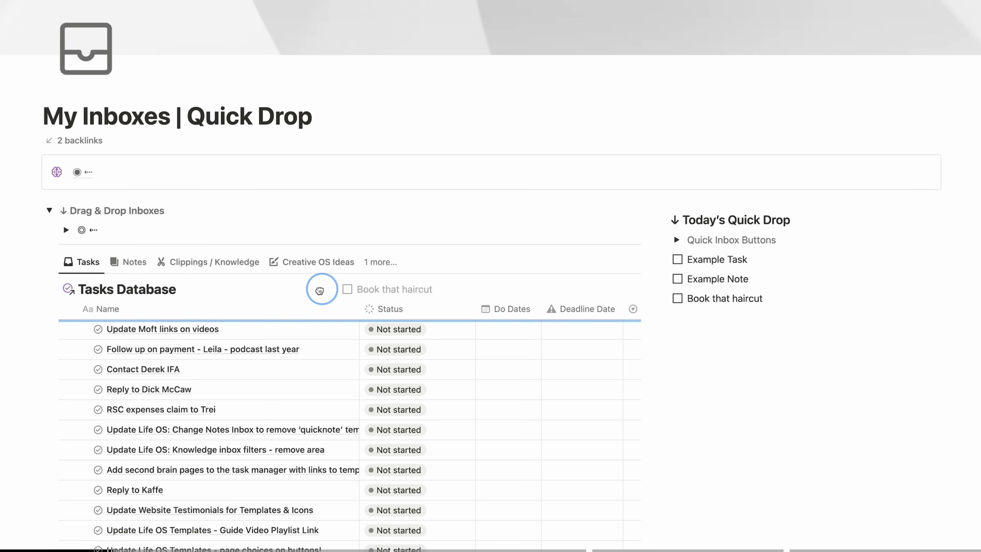
drag(231, 324, 230, 323)
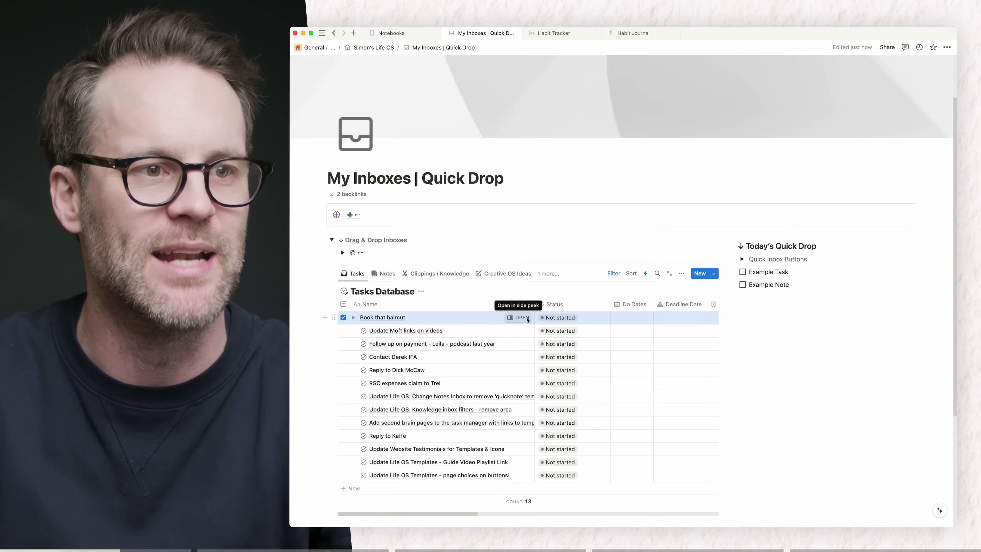
click(521, 317)
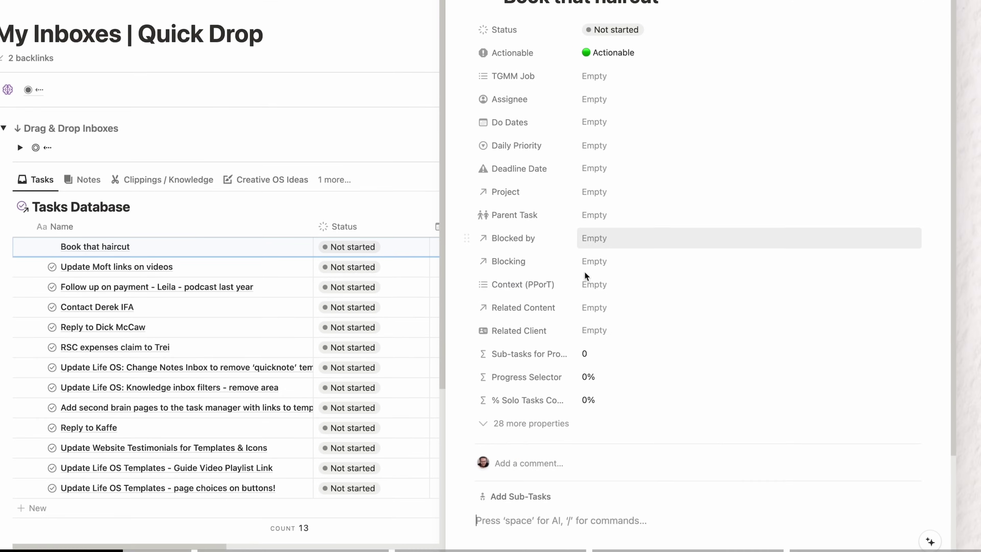
Give the task do date 10/01/2024, Daily Priority Morning and the Productivity project.
click(605, 122)
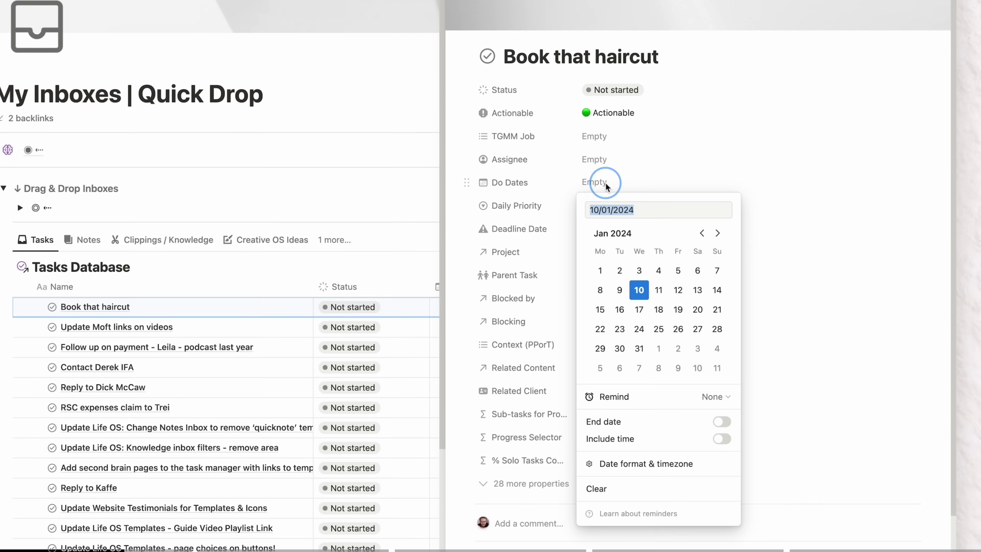
click(636, 290)
click(615, 206)
click(624, 277)
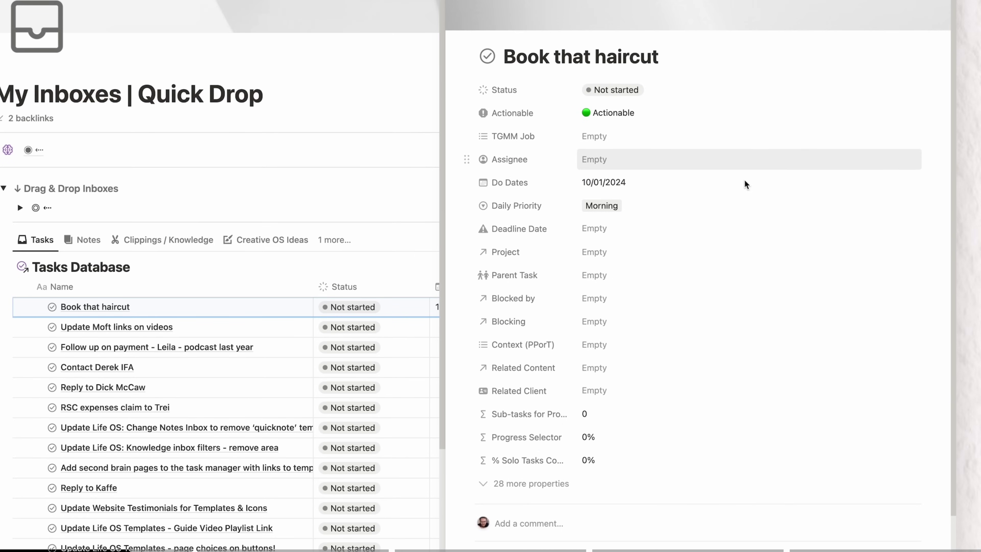
click(614, 255)
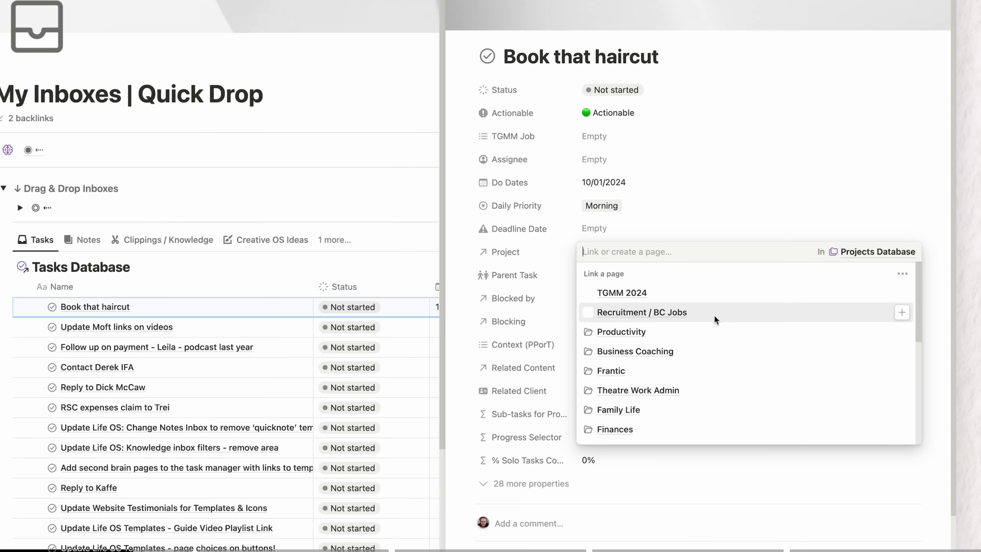
click(624, 331)
click(789, 154)
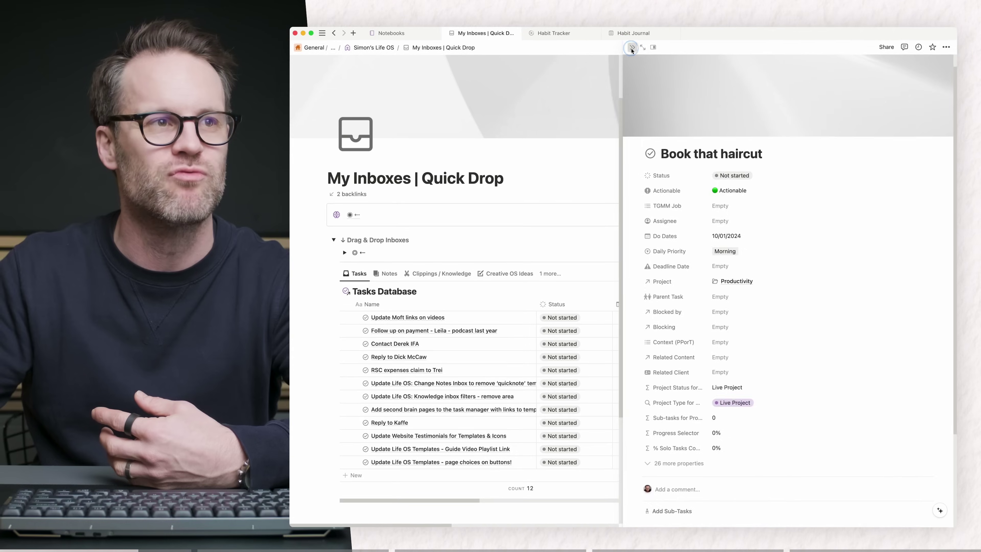
key(Escape)
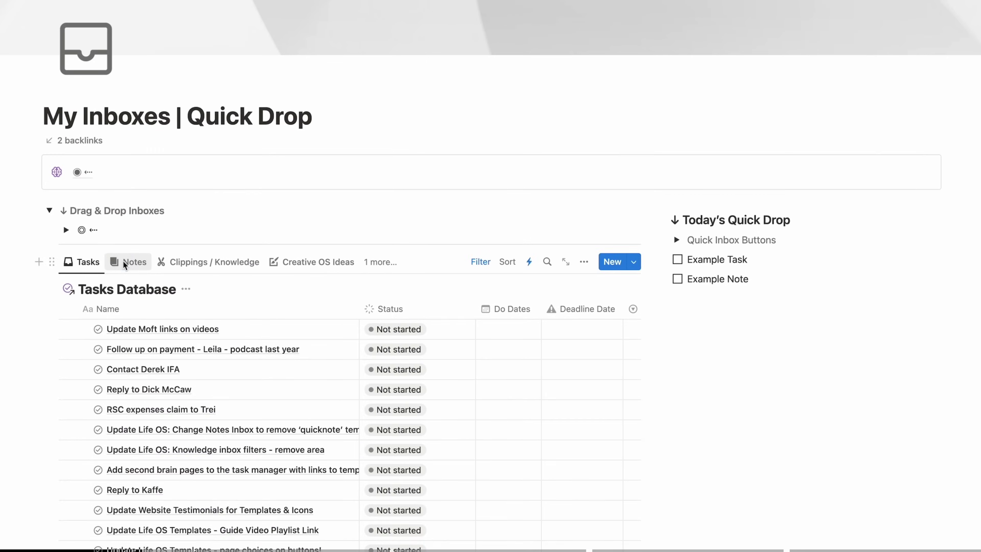
click(387, 273)
Drag Example Note into the Notes Database table.
drag(663, 280, 220, 321)
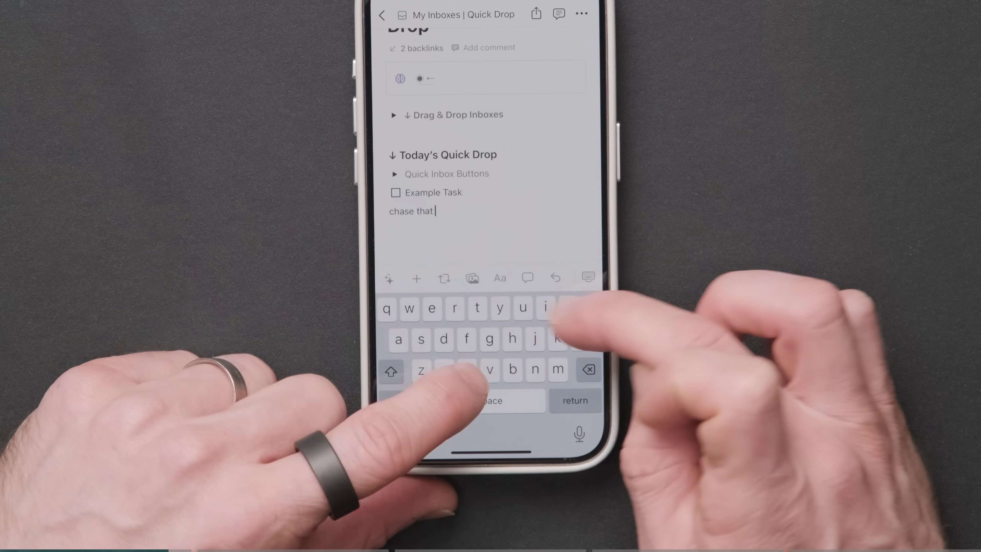
On the phone, type 'that contact' as a new line in Today's Quick Drop.
text(t)
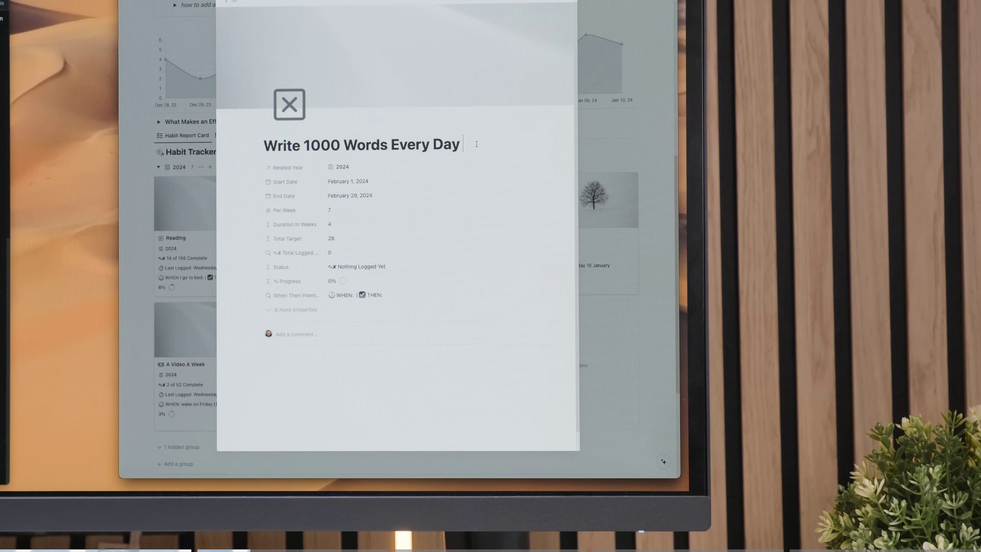
Retitle the page 'Write 1000 Words Every Day of Feb' and scroll through the Habit Tracker template.
text(of Feb)
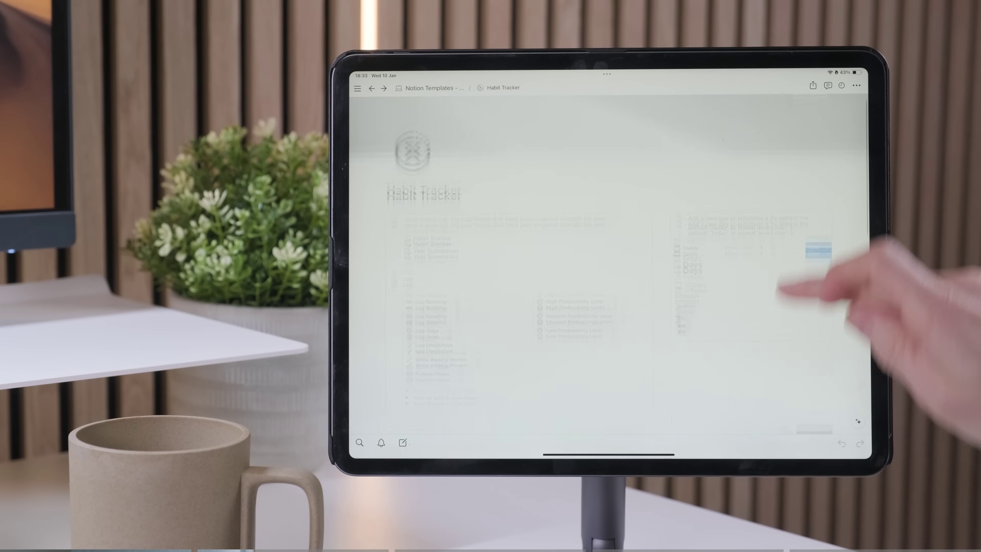
scroll(830, 270, down, 10)
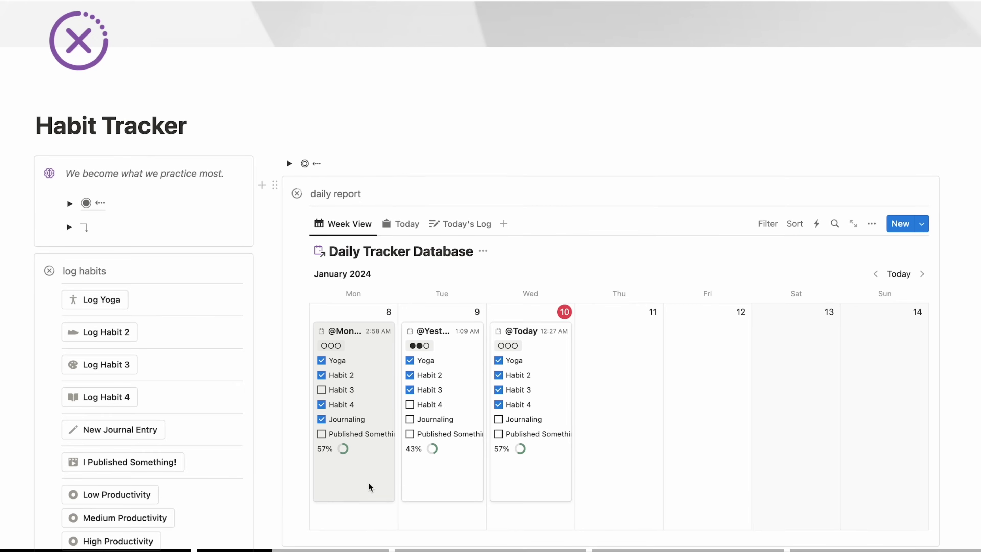
scroll(414, 367, down, 3)
scroll(369, 479, down, 15)
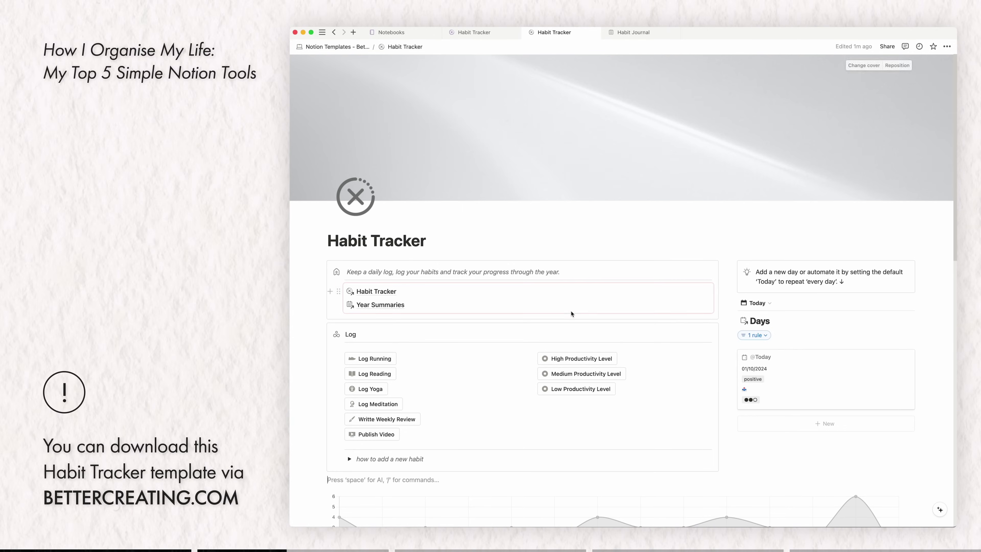
scroll(571, 313, down, 7)
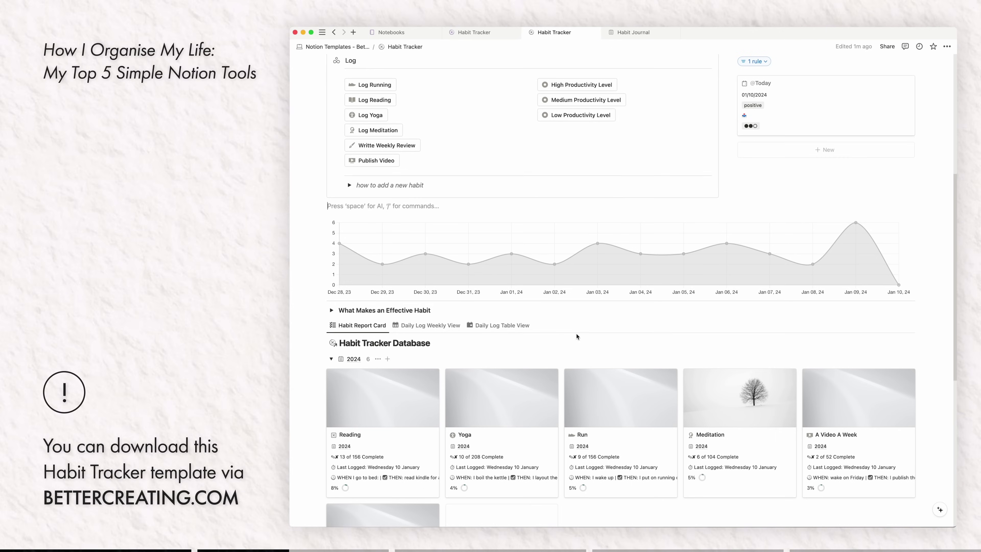
scroll(576, 333, down, 2)
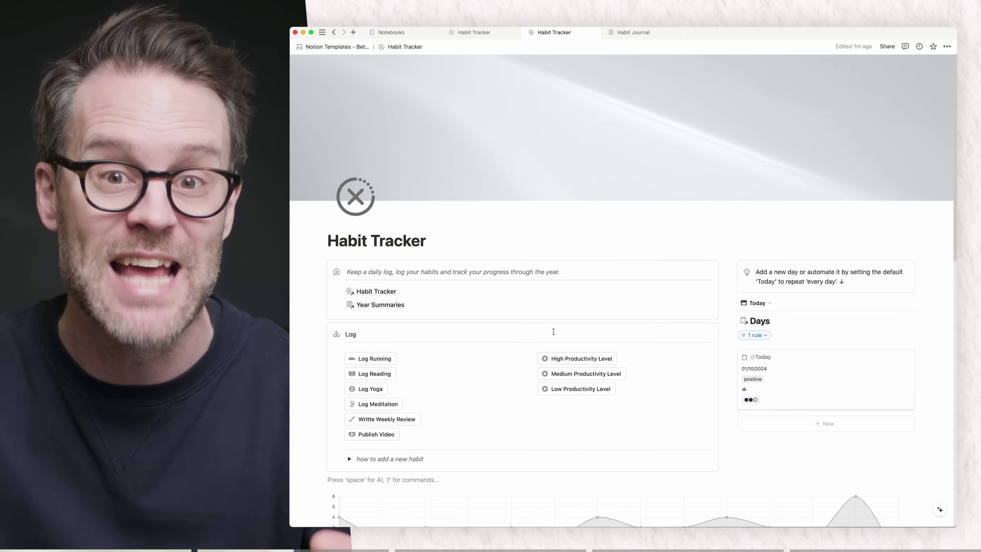
scroll(562, 333, up, 9)
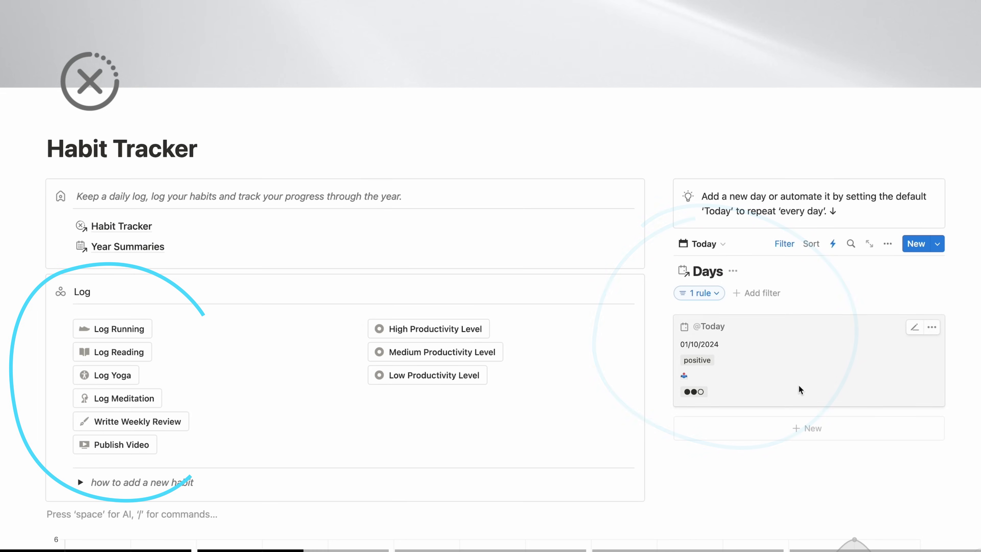
scroll(354, 407, down, 5)
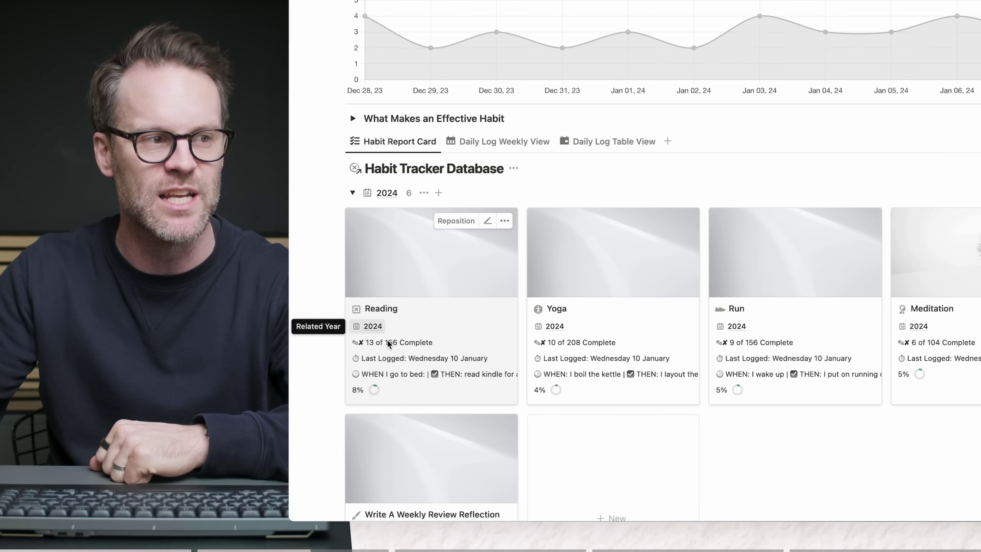
click(422, 280)
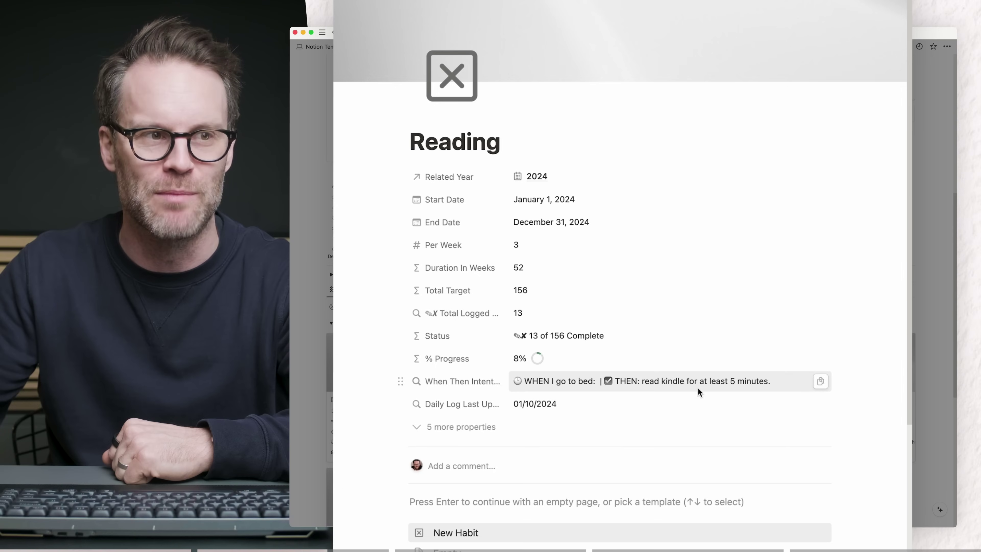
key(Escape)
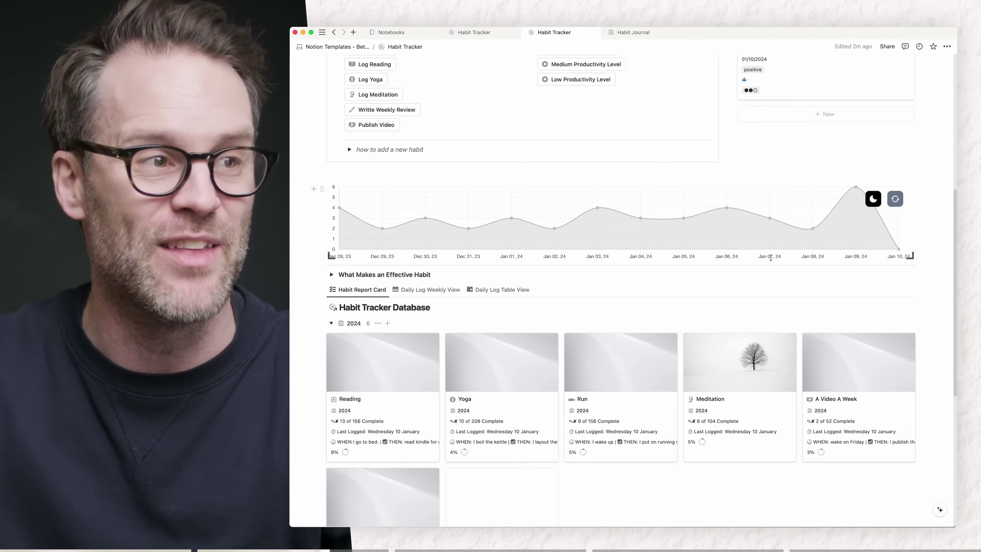
Log today's run, then scroll down to the habit chart and Habit Report Card gallery.
scroll(706, 278, up, 5)
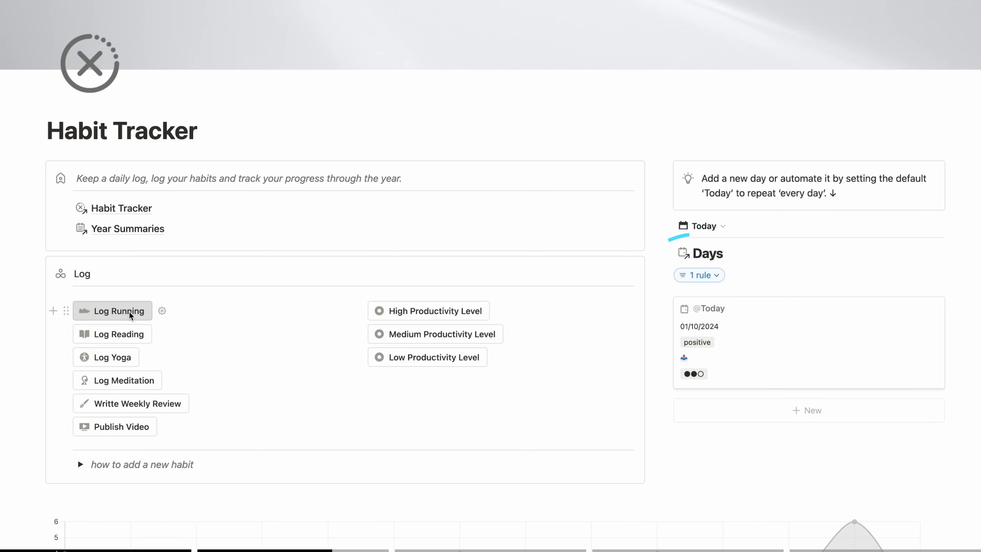
click(130, 313)
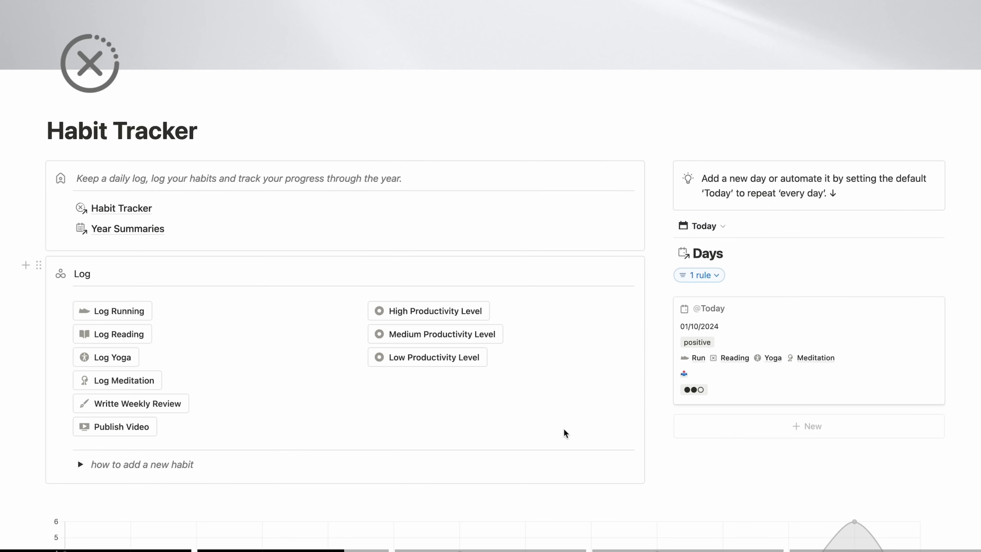
scroll(565, 433, down, 5)
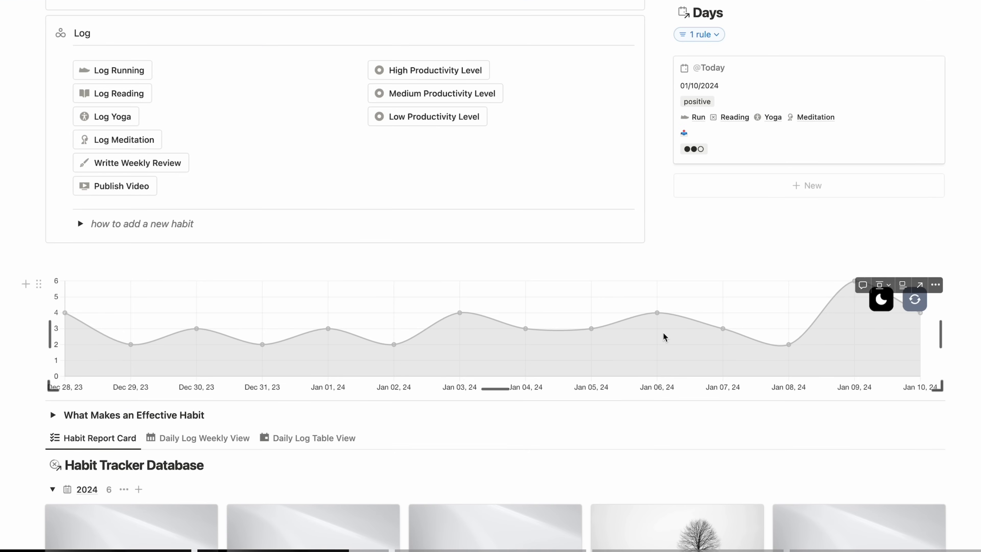
scroll(482, 338, down, 5)
scroll(475, 339, down, 4)
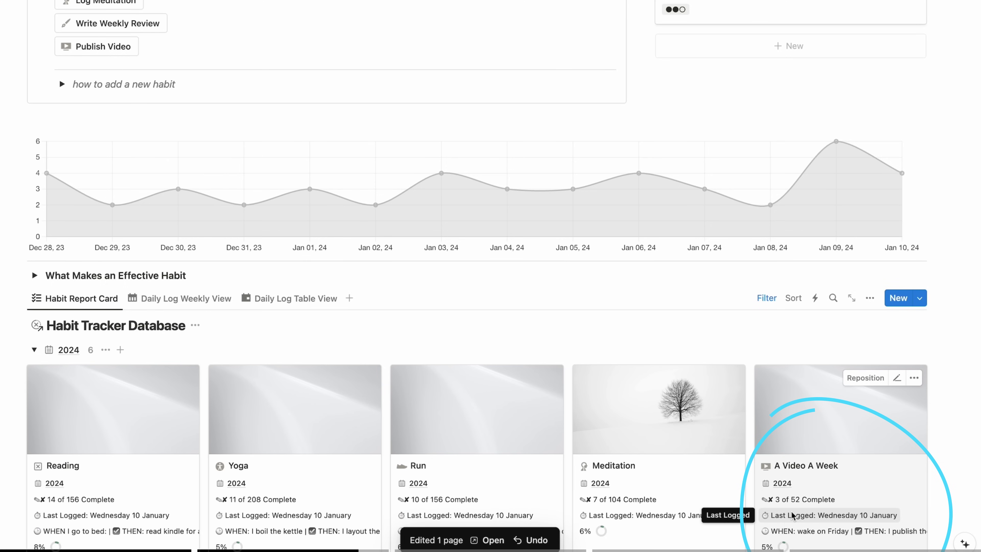
scroll(563, 238, down, 6)
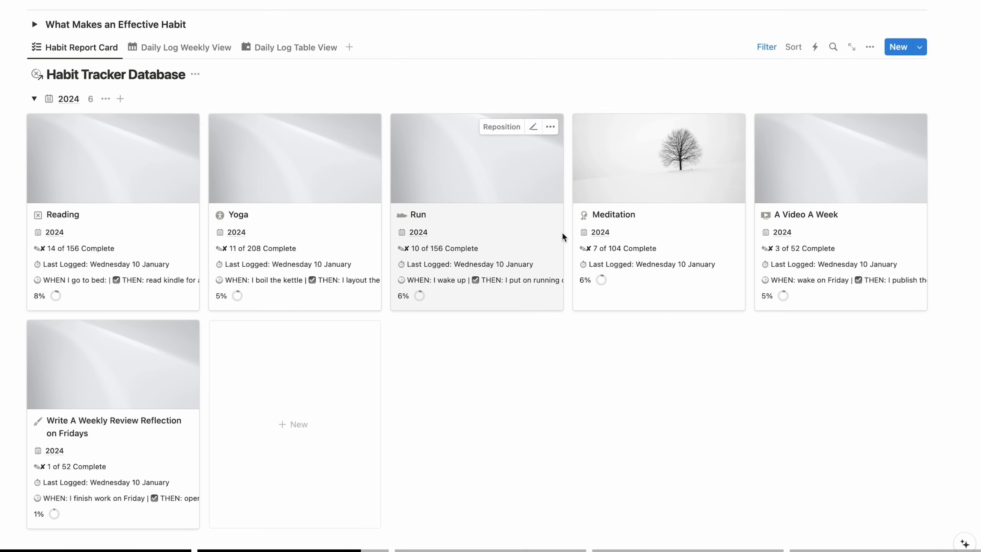
scroll(305, 162, up, 3)
click(305, 162)
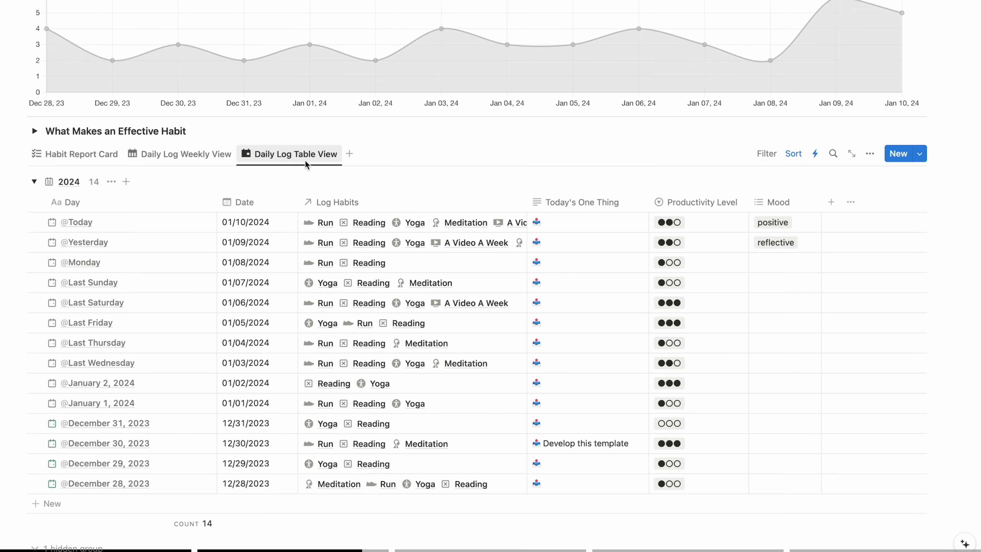
click(218, 155)
click(64, 153)
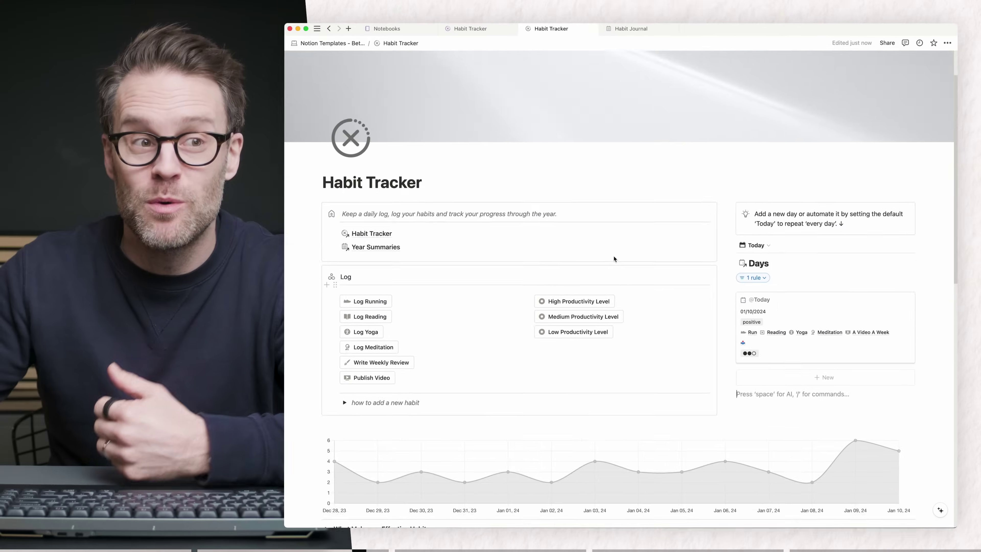
scroll(618, 271, up, 2)
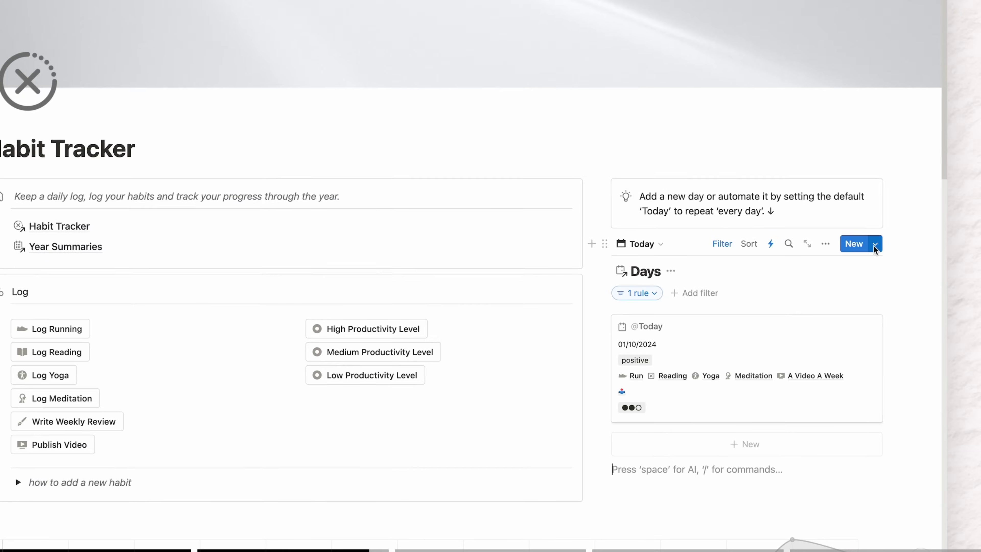
click(910, 302)
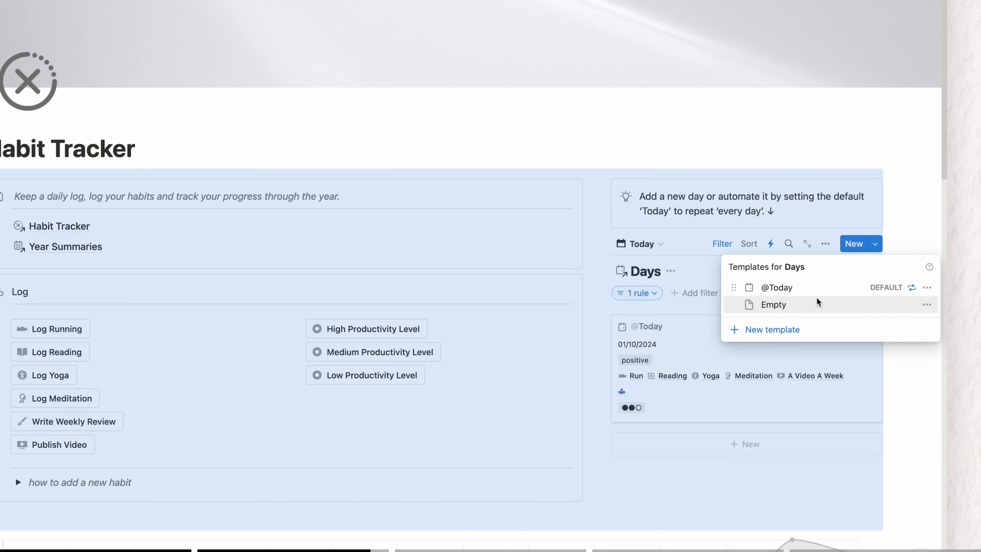
click(916, 212)
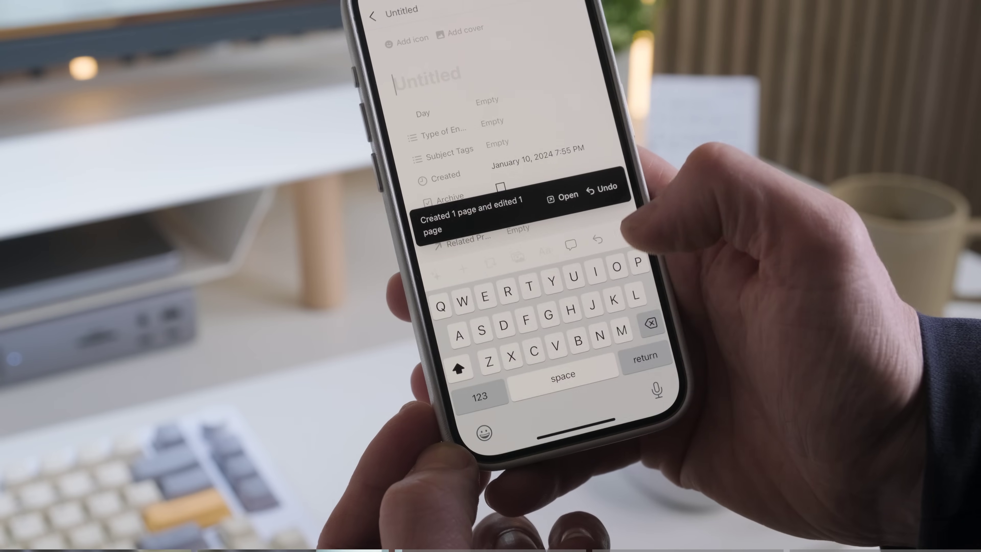
On the phone, start the first Creator Statement answer with 'Using not'.
scroll(502, 155, down, 5)
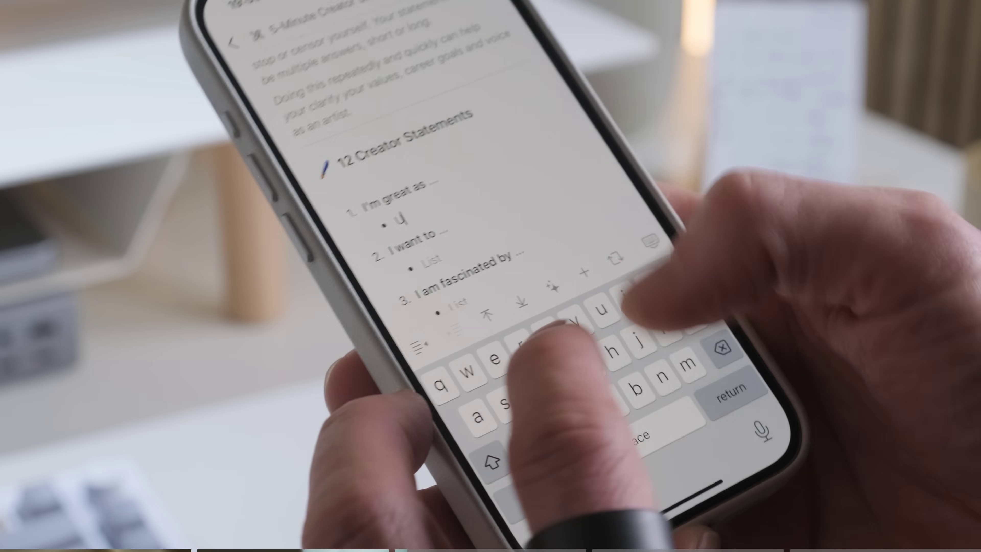
text(Using not)
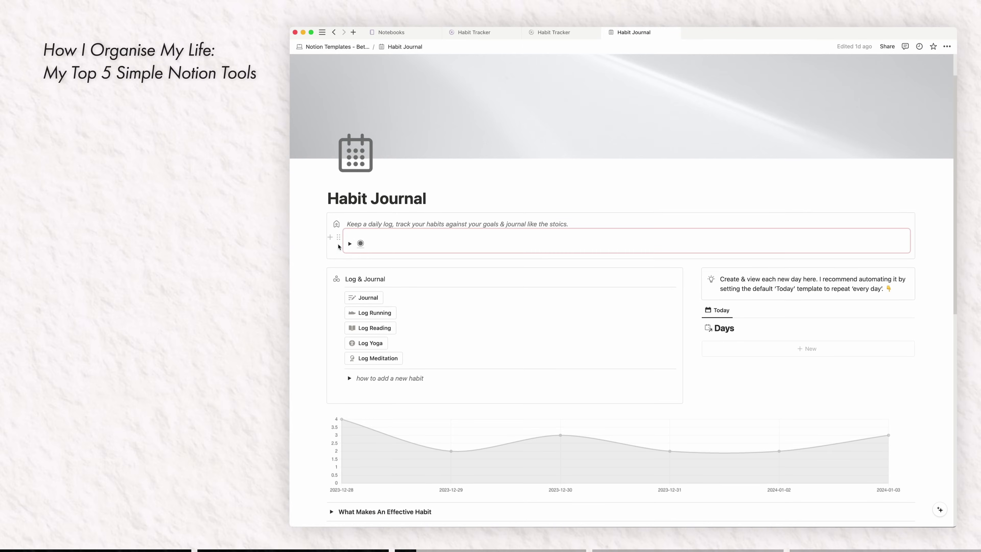
Expand the linked pages, open Journal, and list its new-entry templates.
click(349, 243)
click(379, 297)
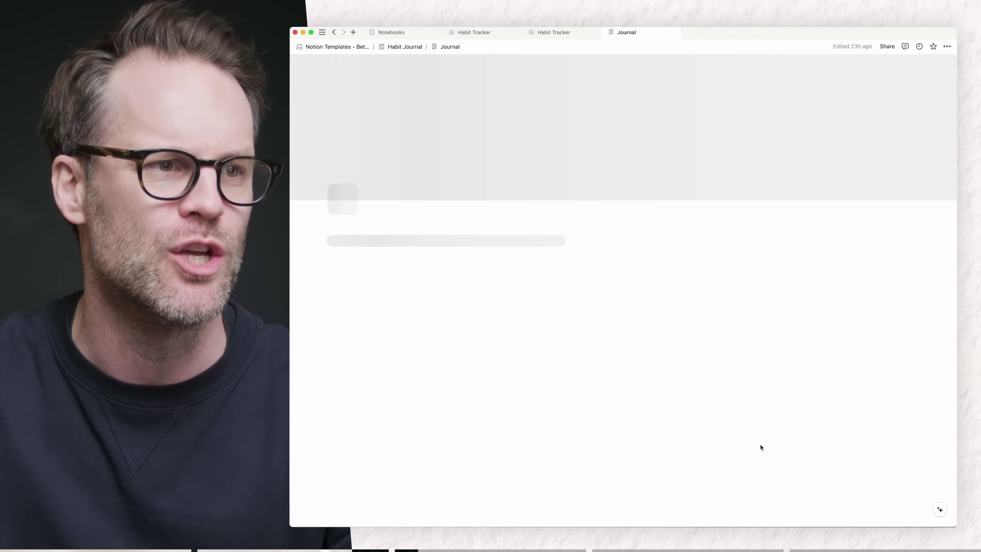
scroll(640, 396, down, 5)
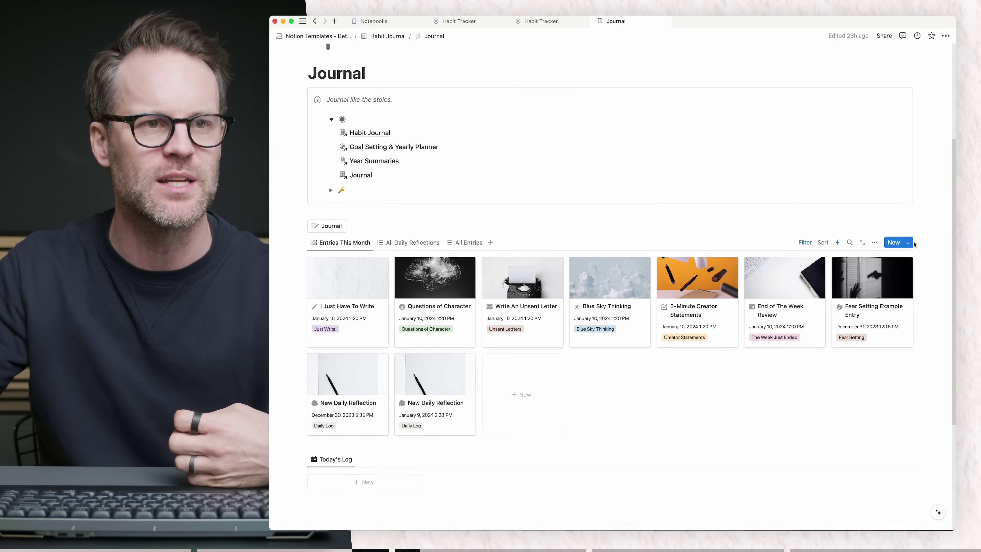
click(909, 241)
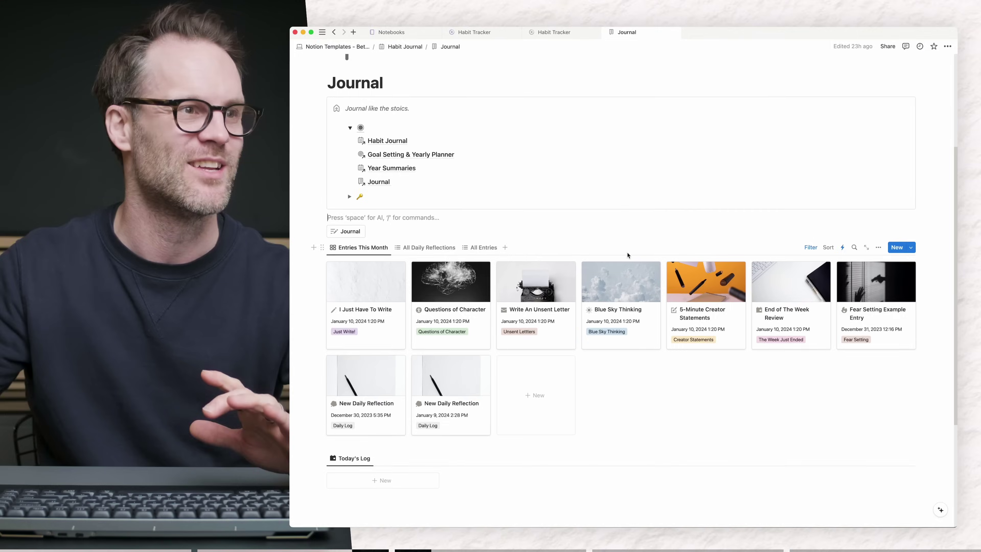
Create a toggle list titled 'Title' with a line inside, then collapse it.
text(/tog)
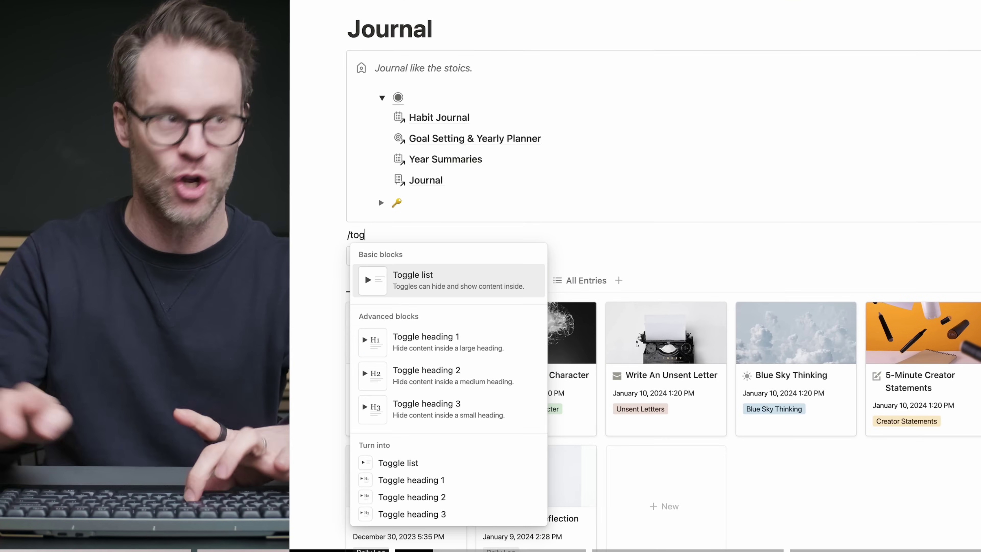
key(Return)
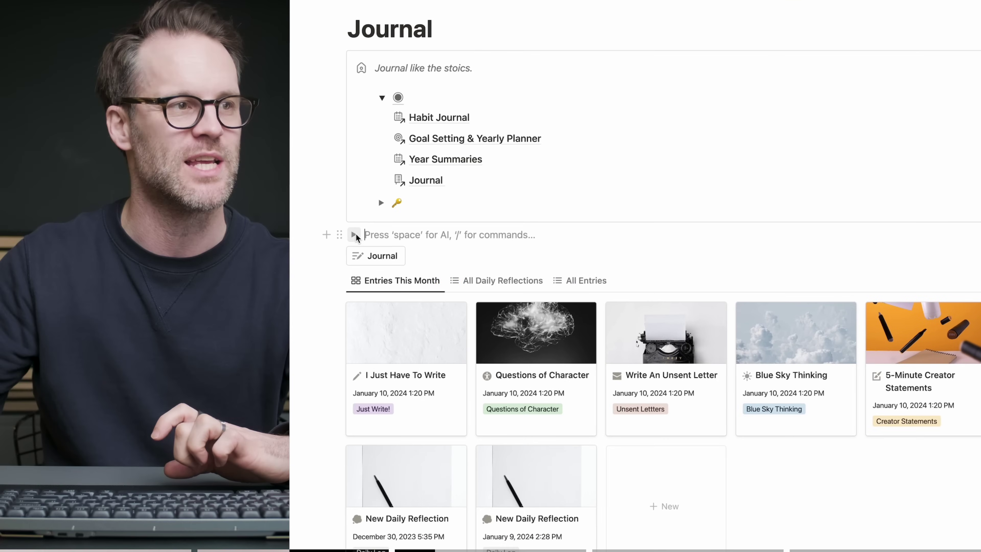
click(354, 235)
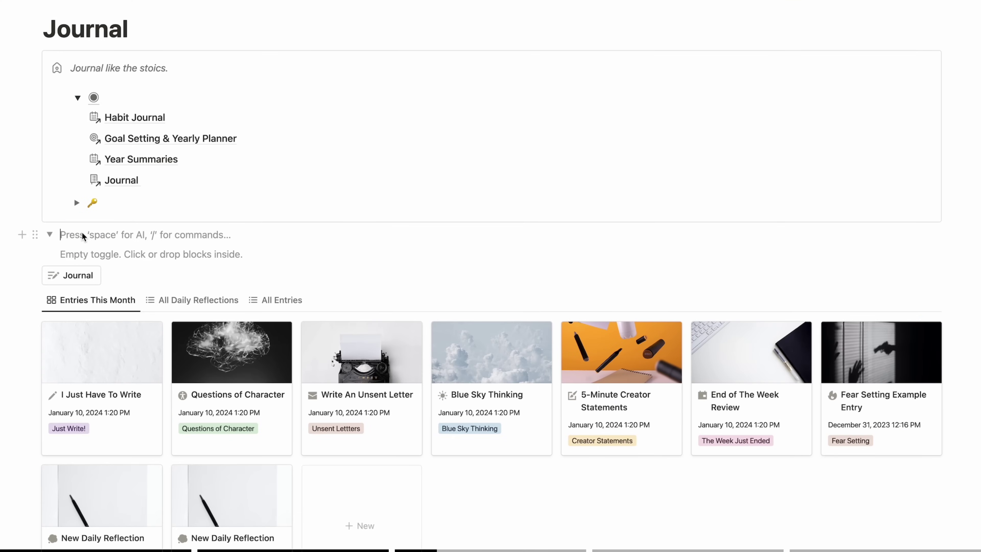
text(Title)
click(78, 247)
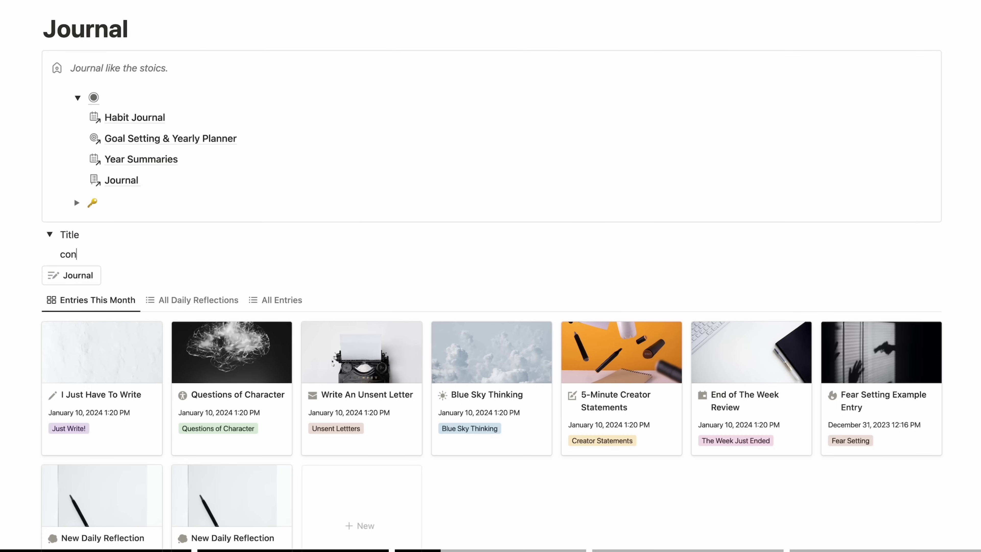
click(50, 234)
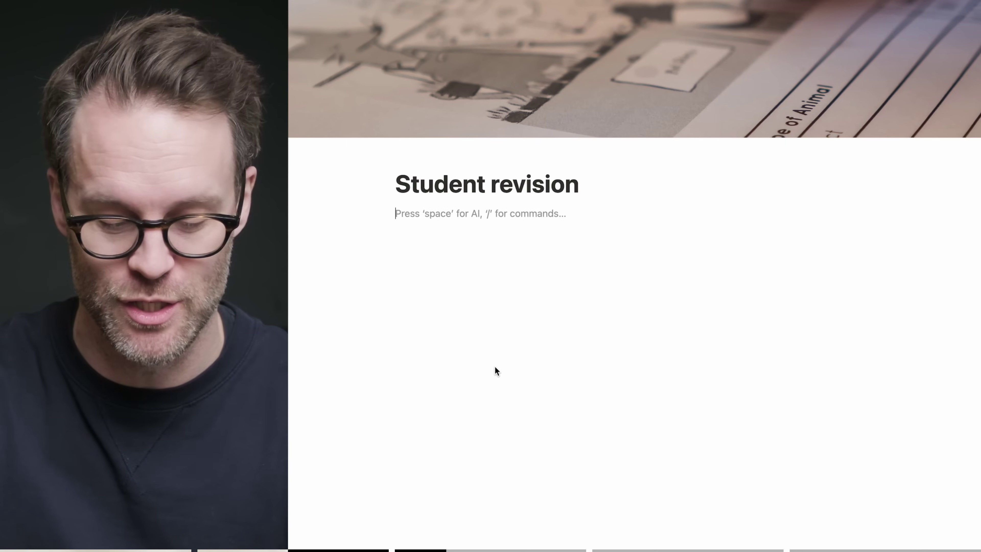
Add a collapsed Toggle heading 3 'What is the best way to Revise in Notion?' answered 'Use toggles to prompt as revision cards!'.
text(/to)
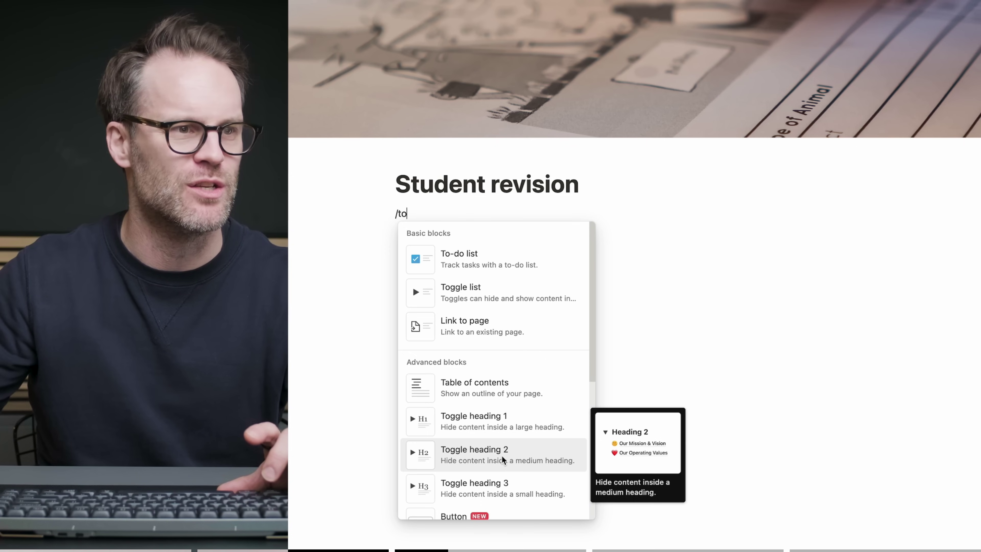
click(487, 477)
text(What is the best w)
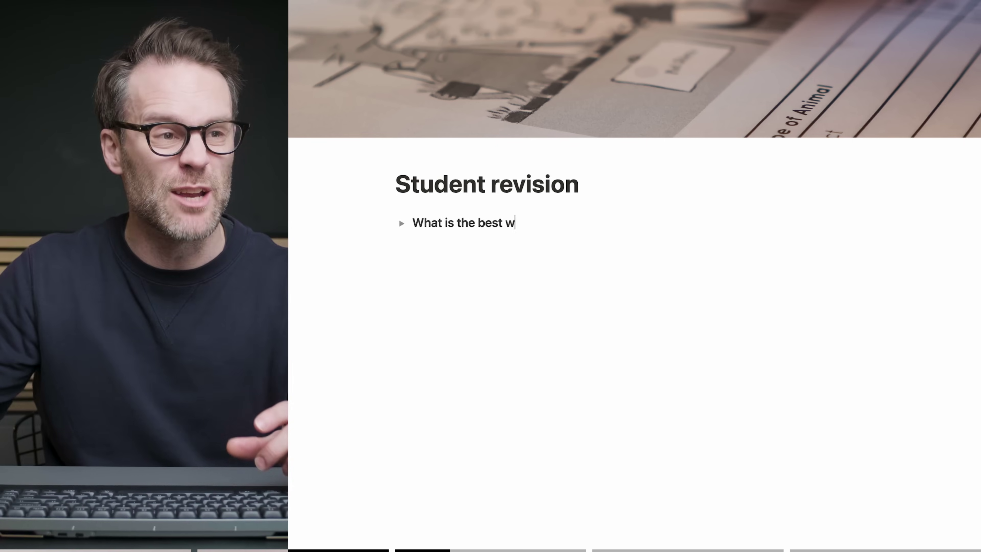
text(ay to Revise in Notion?)
click(401, 223)
key(Return)
text(Use toggles to prompt as revision cards!)
click(402, 223)
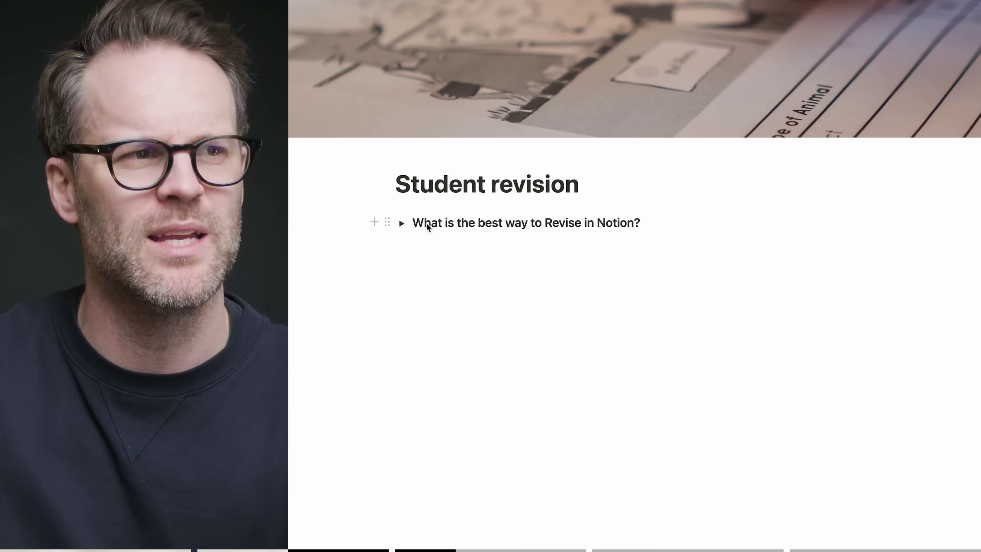
click(403, 224)
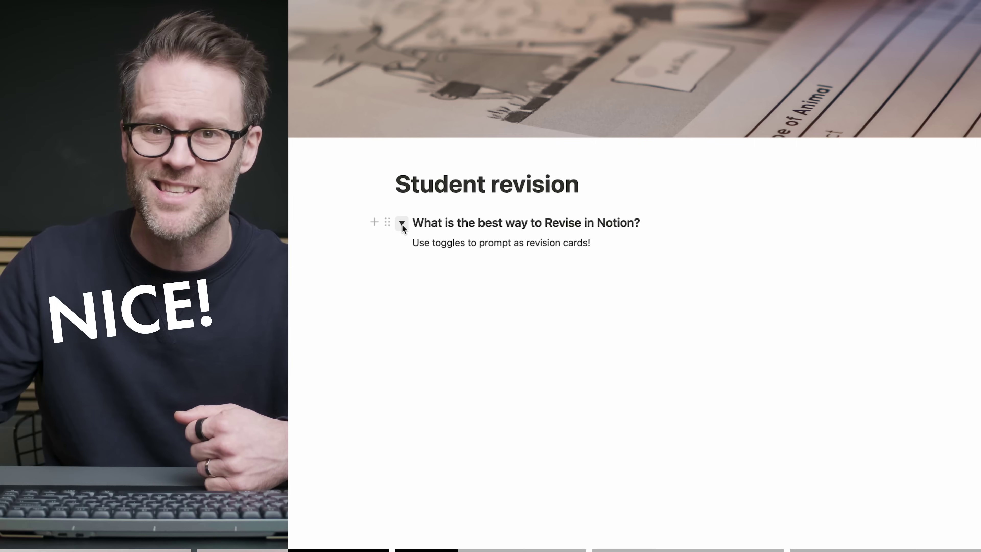
click(402, 225)
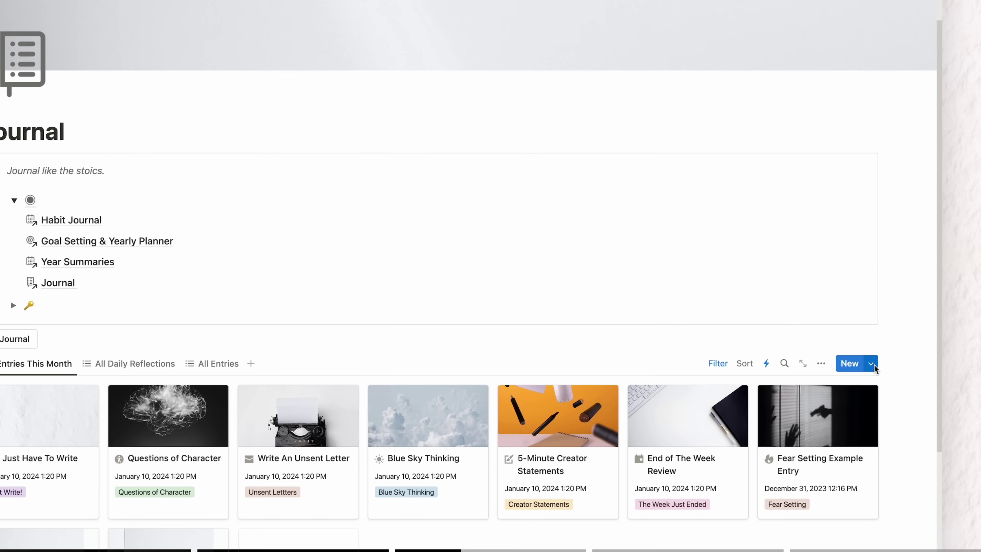
Delete the untitled journal template that was just started.
click(871, 364)
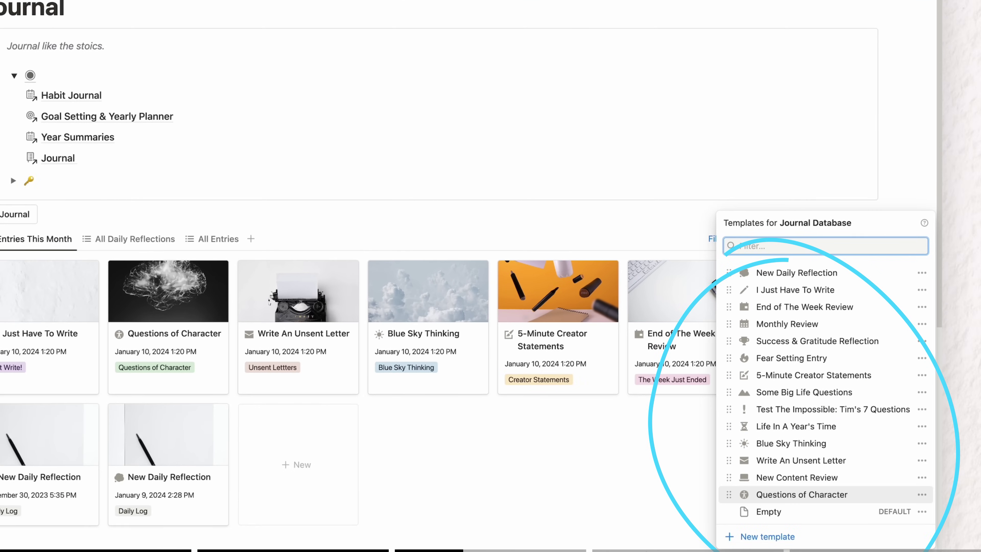
click(766, 537)
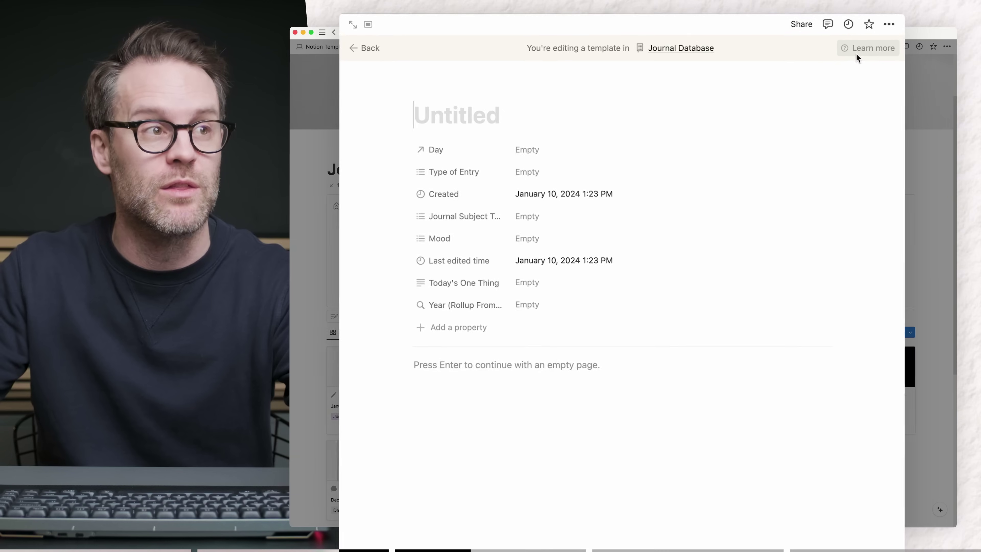
click(895, 20)
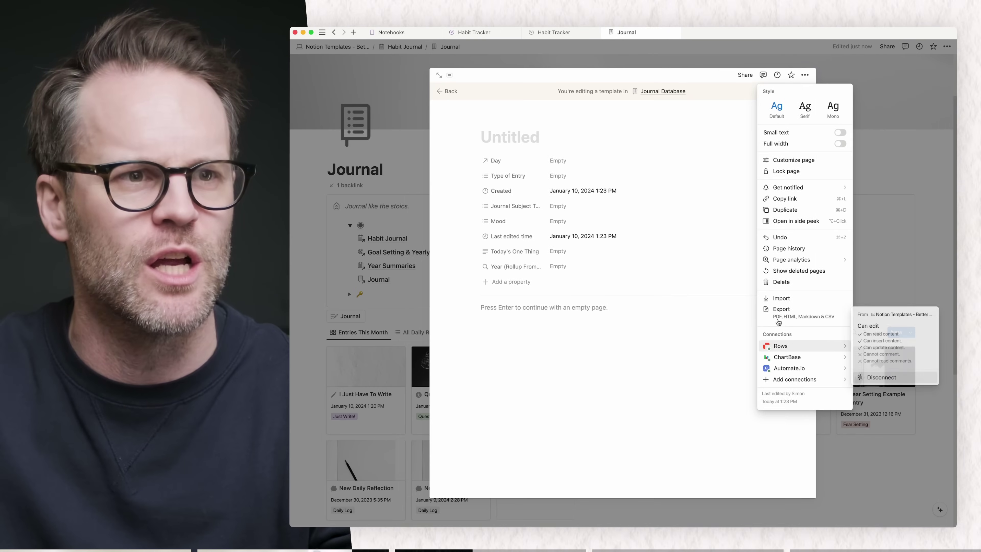
click(781, 281)
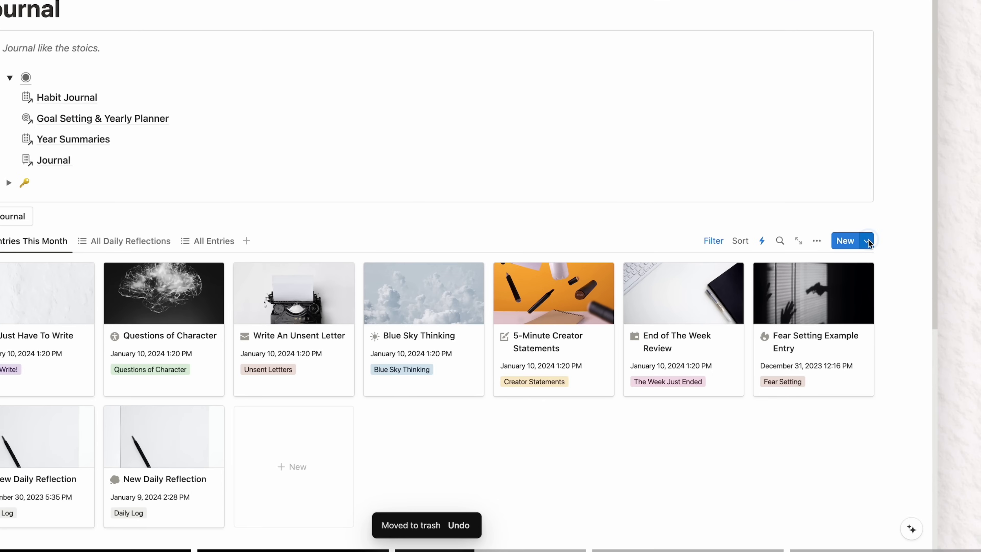
Create a New Daily Reflection entry and insert its Morning and Night prompts.
click(868, 240)
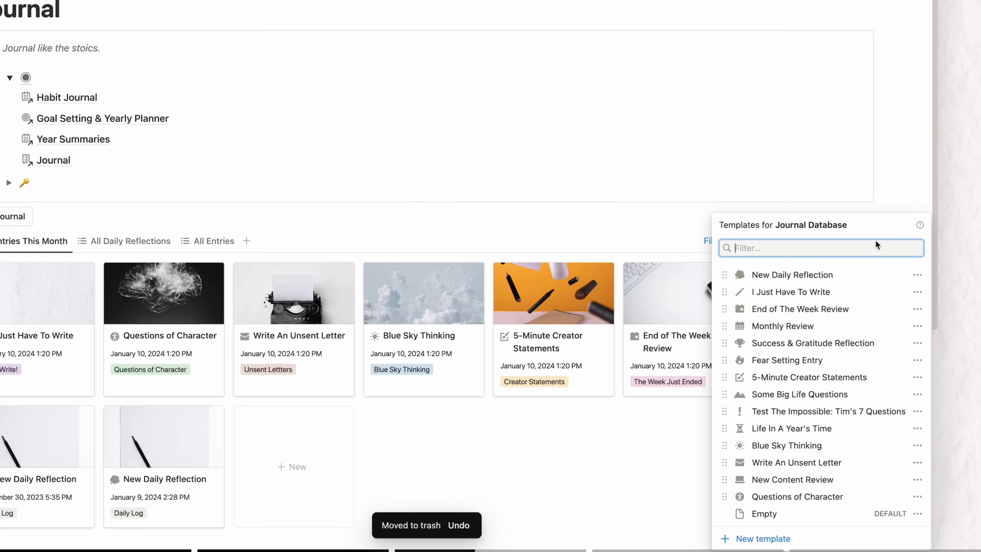
click(815, 273)
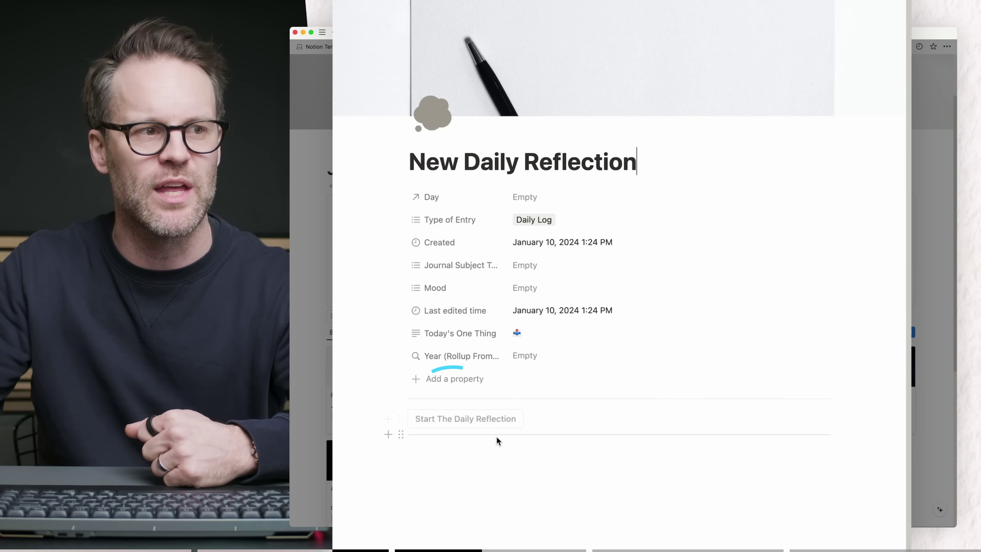
click(494, 421)
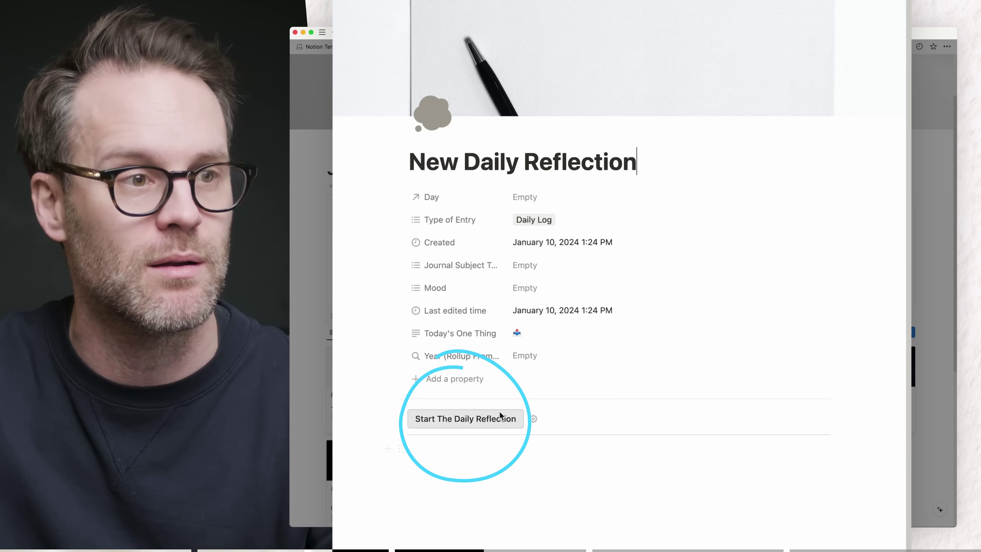
click(499, 417)
Expand and collapse the Tasks for tomorrow section, then return to the Journal page.
scroll(640, 429, down, 10)
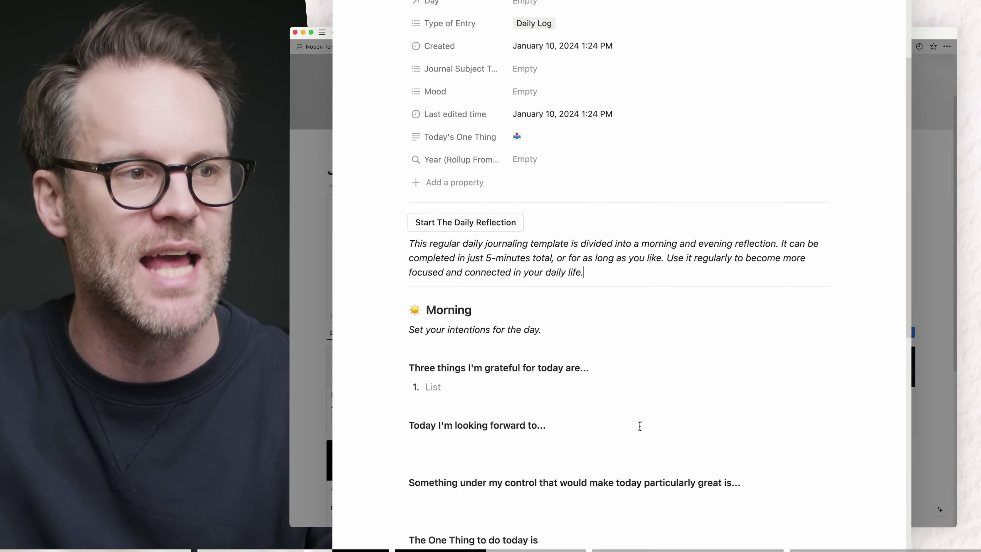
scroll(640, 426, down, 8)
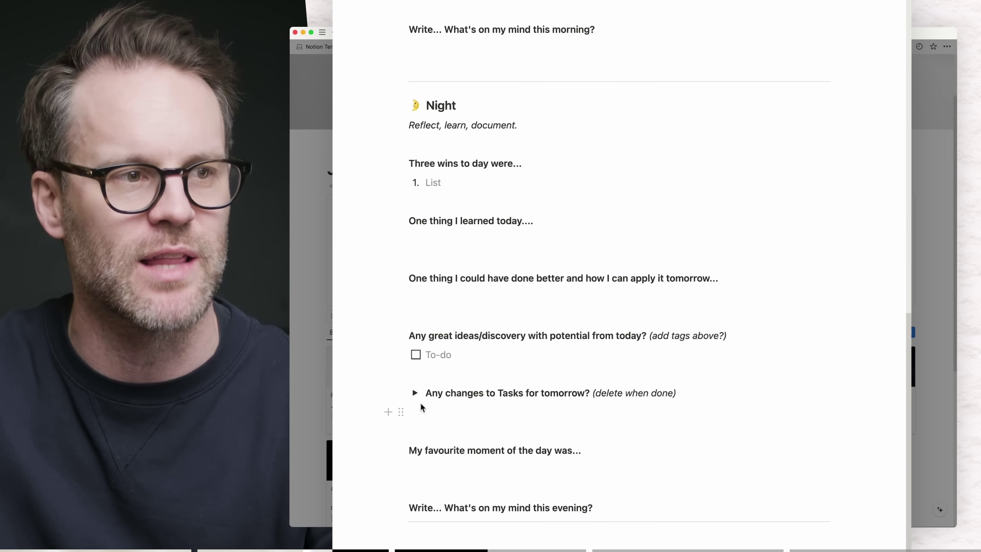
click(415, 393)
click(415, 393)
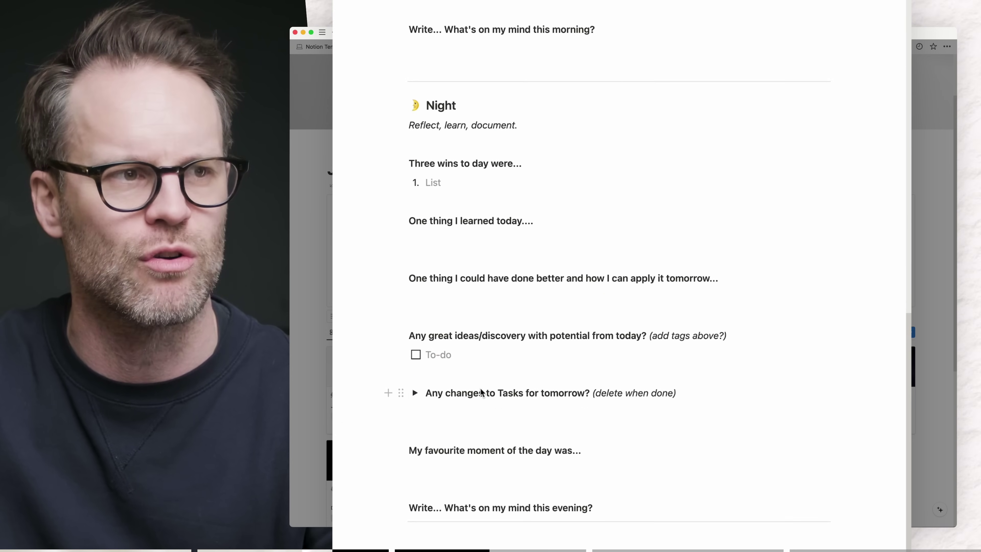
scroll(481, 393, up, 20)
key(Escape)
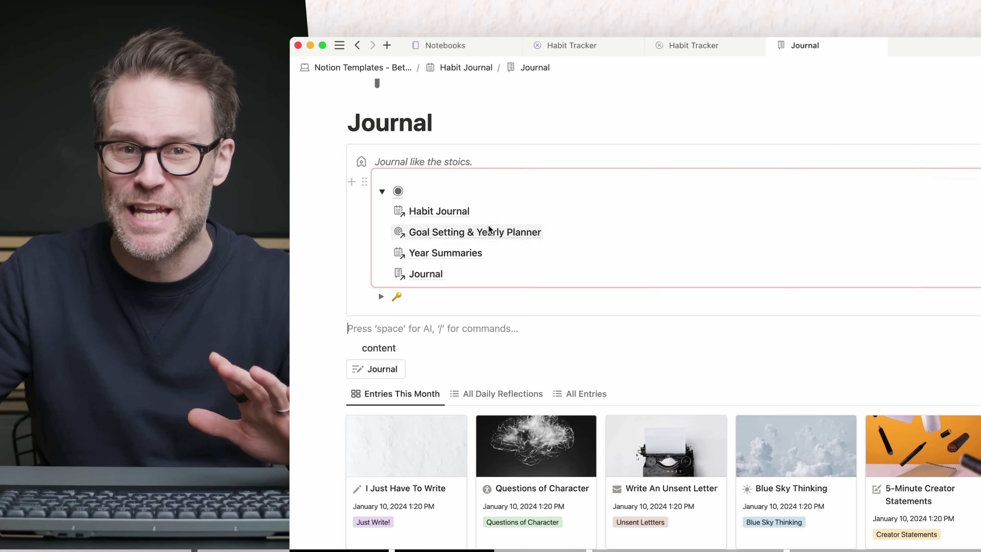
On the Goal Setting & Yearly Planner page, peek at Build Your Wheel of Life, then expand Complete Your Yearly Reflection.
click(489, 230)
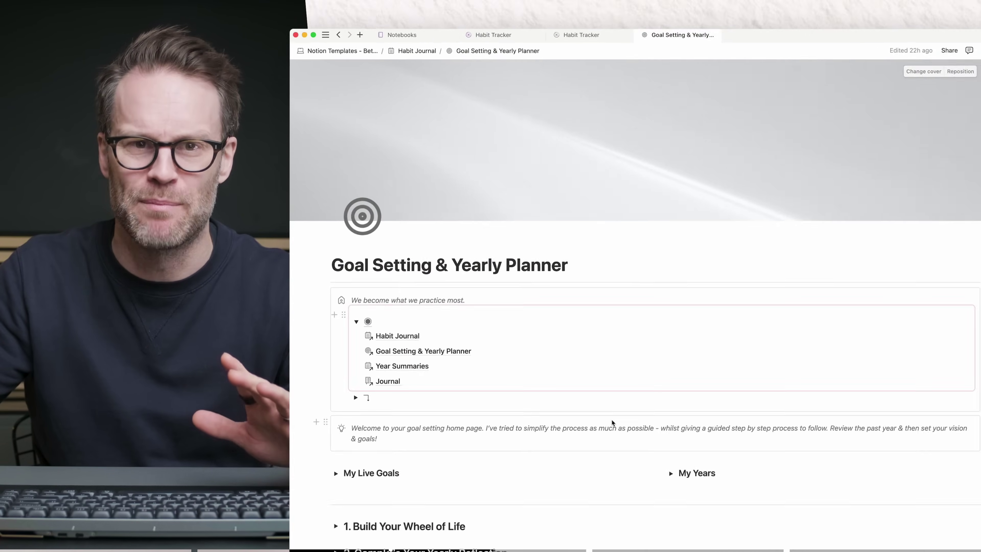
scroll(574, 384, down, 6)
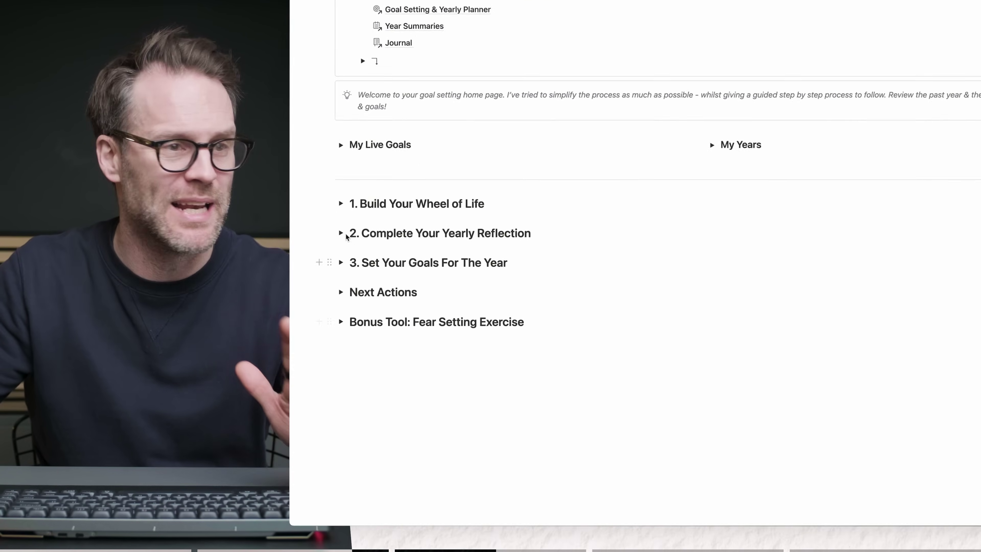
click(341, 203)
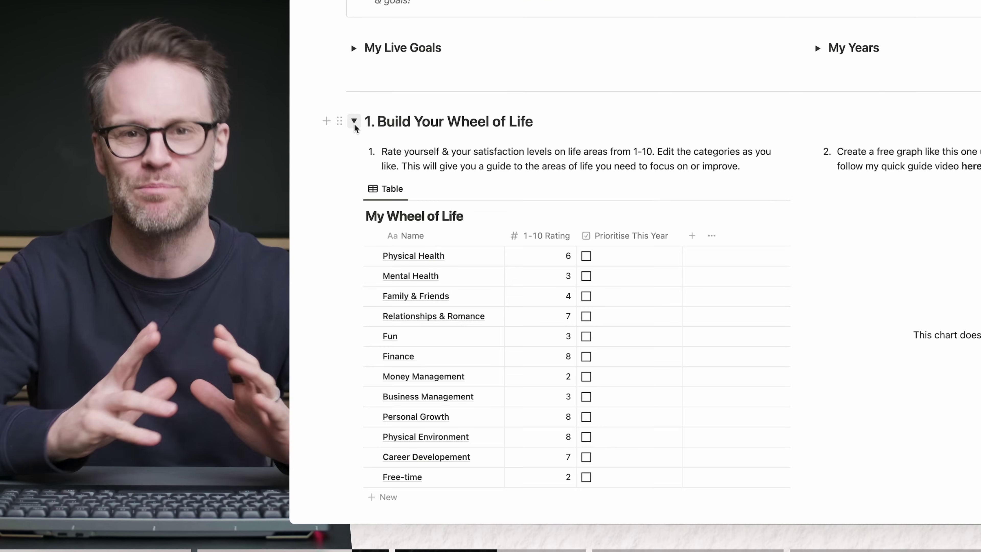
click(340, 203)
click(354, 158)
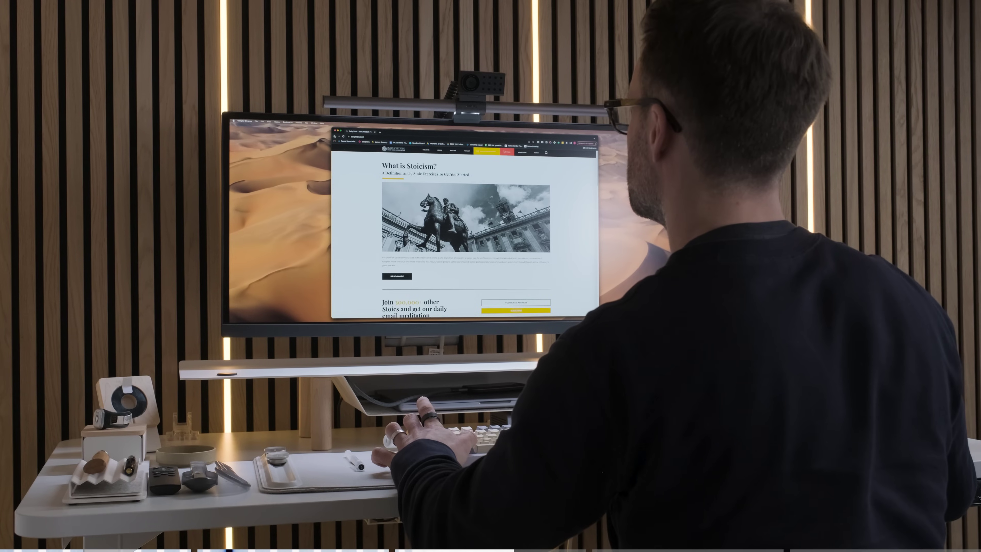
Clip the stoicism article into Notion and preview the Innovation Versus Imitation podcast clipping.
click(546, 143)
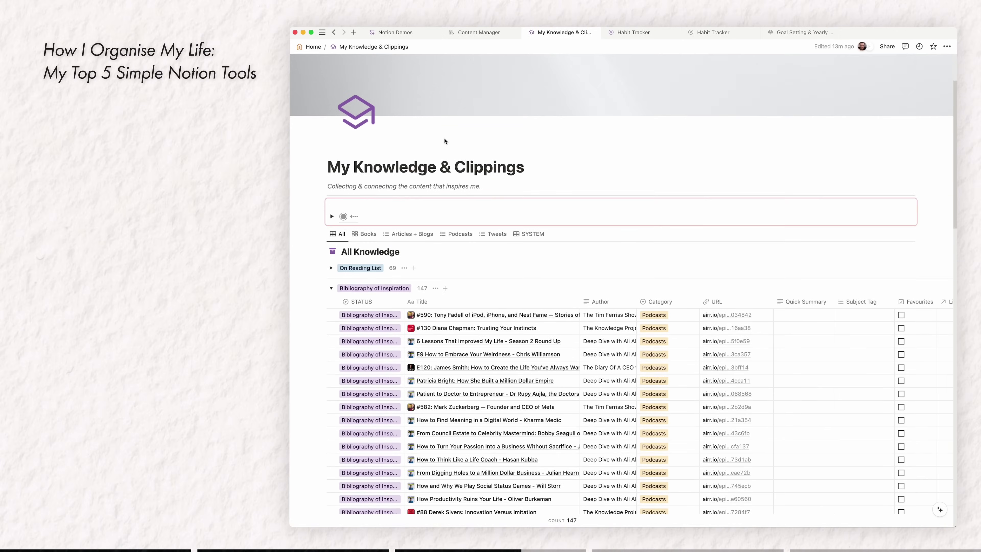
scroll(495, 232, down, 3)
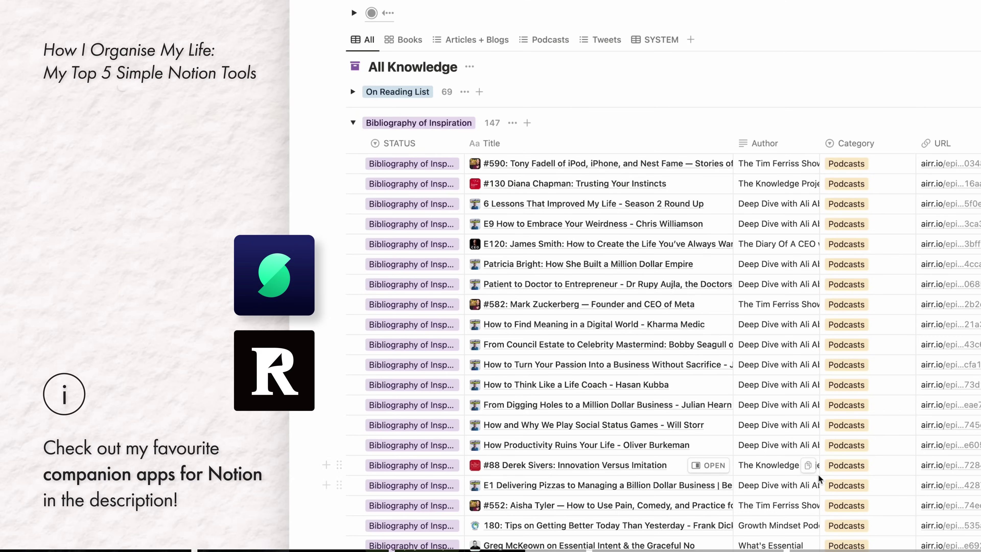
click(708, 465)
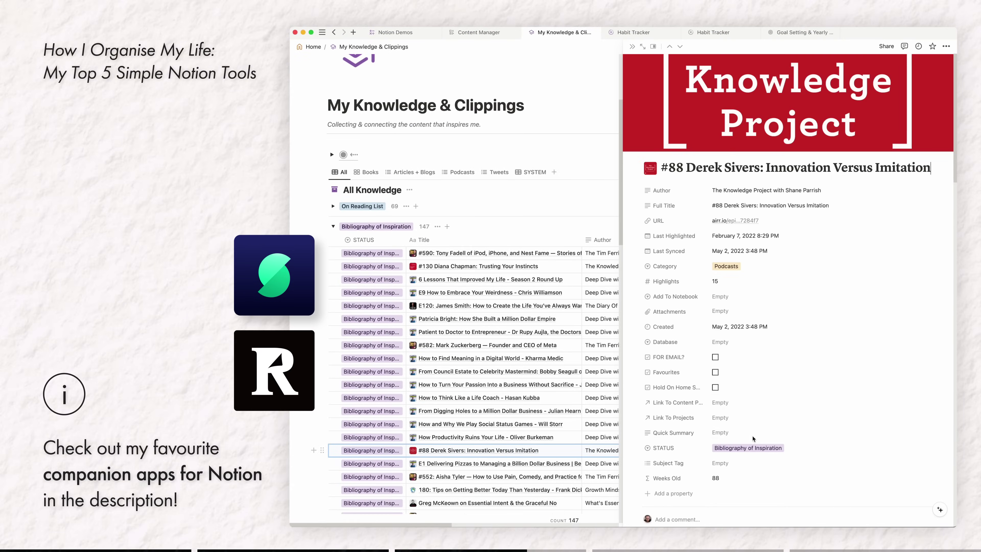
scroll(753, 438, down, 5)
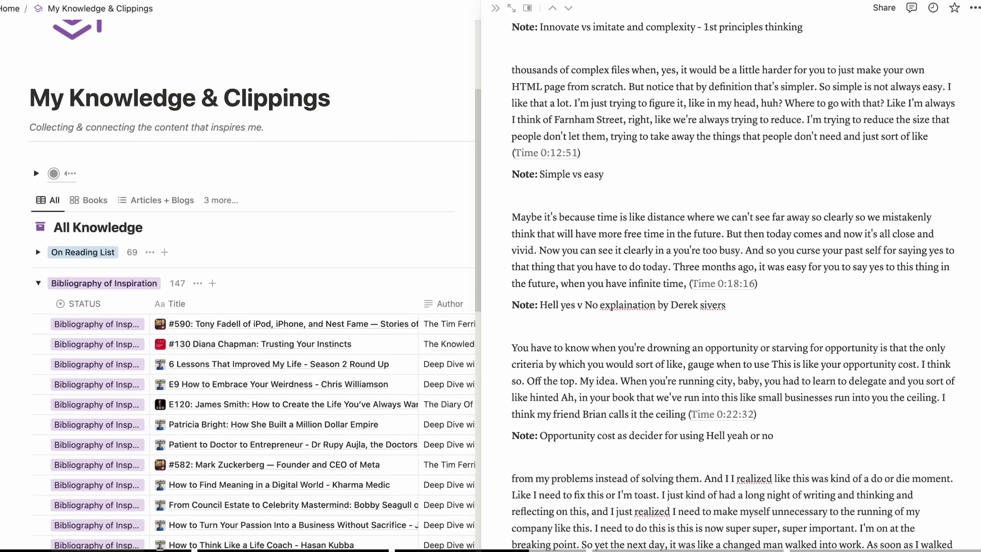
scroll(578, 194, up, 10)
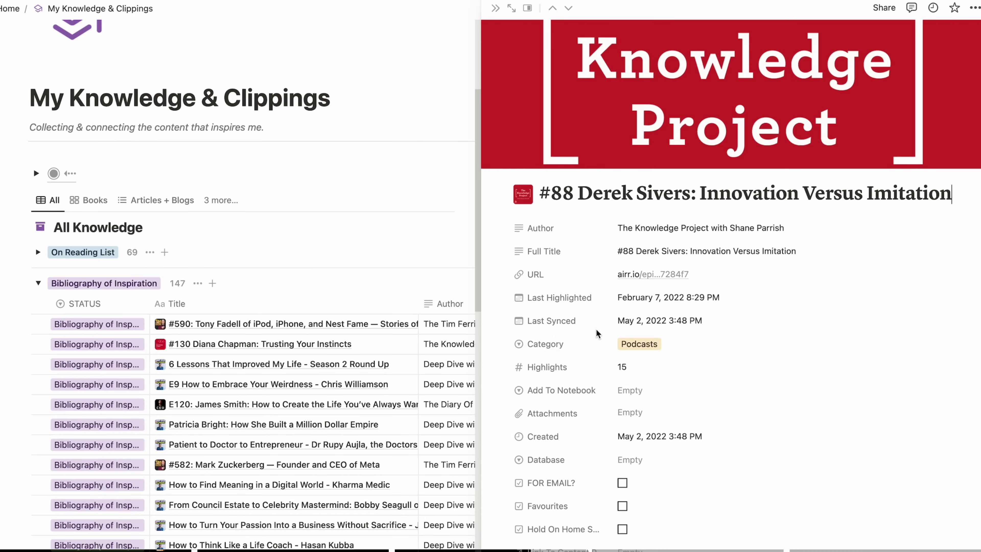
Open Content Manager video entry 163, scroll through it, then return to Notion Demos.
click(494, 15)
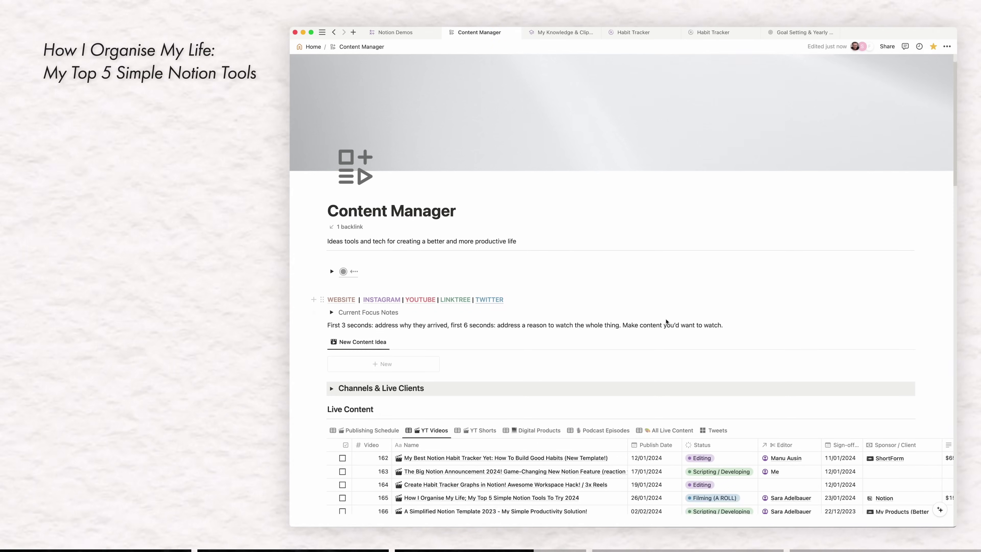
scroll(665, 322, down, 4)
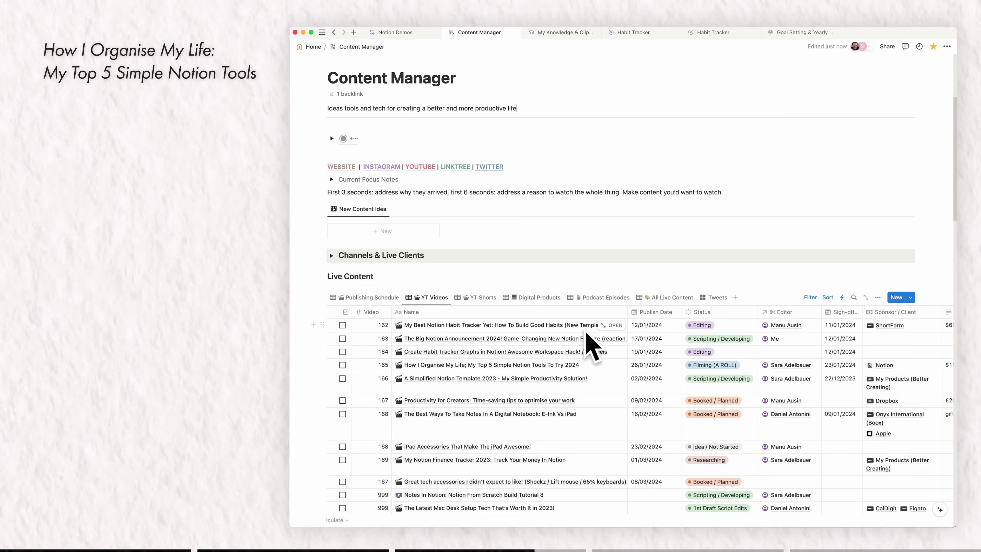
click(614, 340)
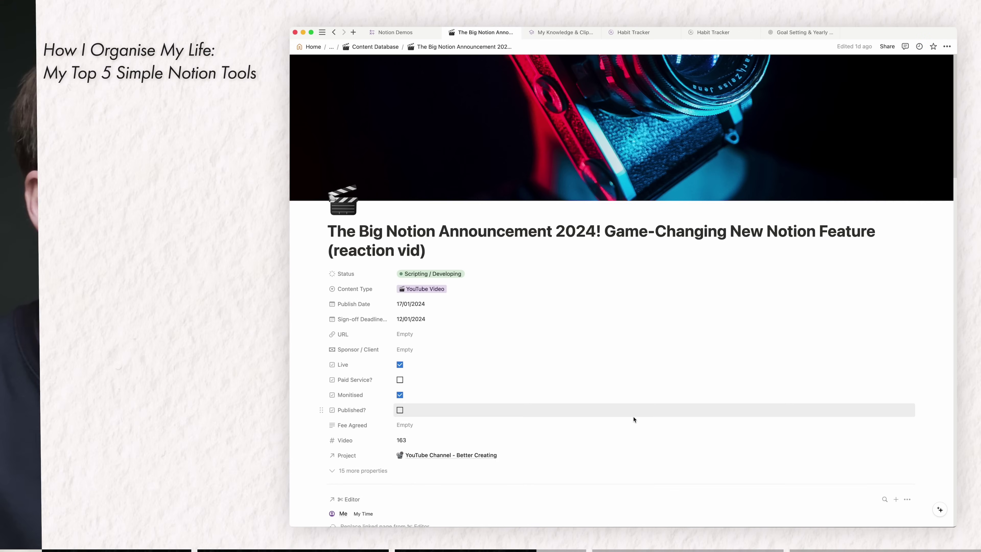
scroll(633, 416, down, 8)
scroll(632, 414, down, 10)
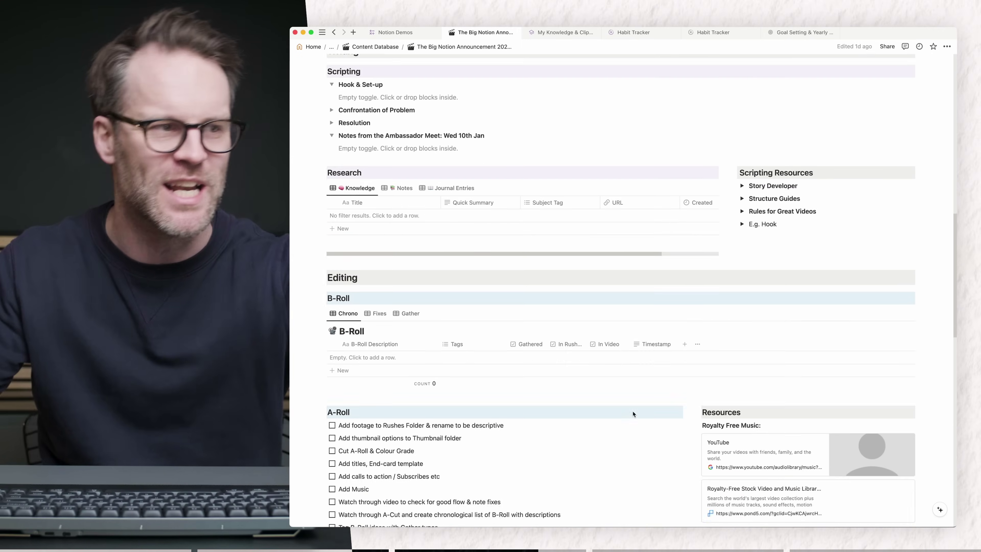
scroll(632, 412, up, 20)
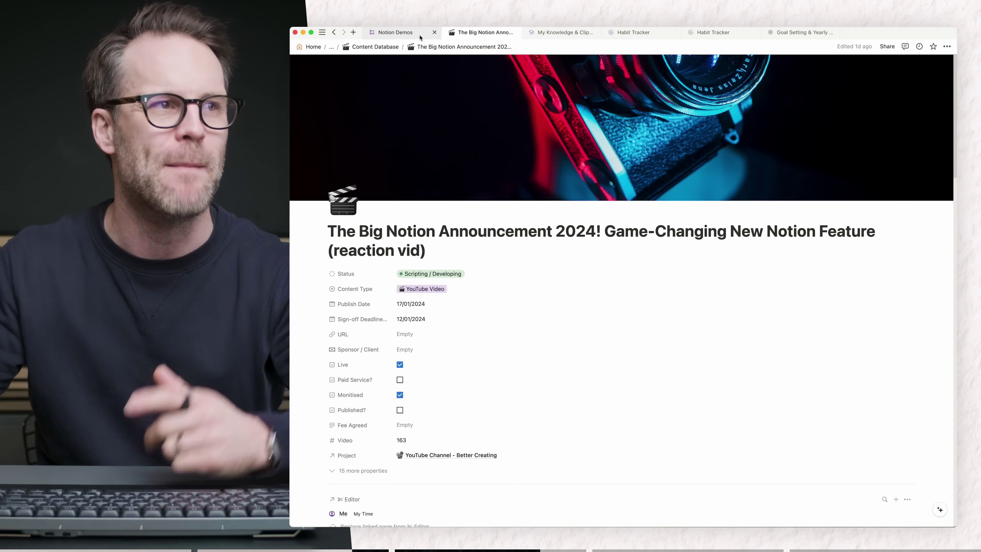
click(420, 33)
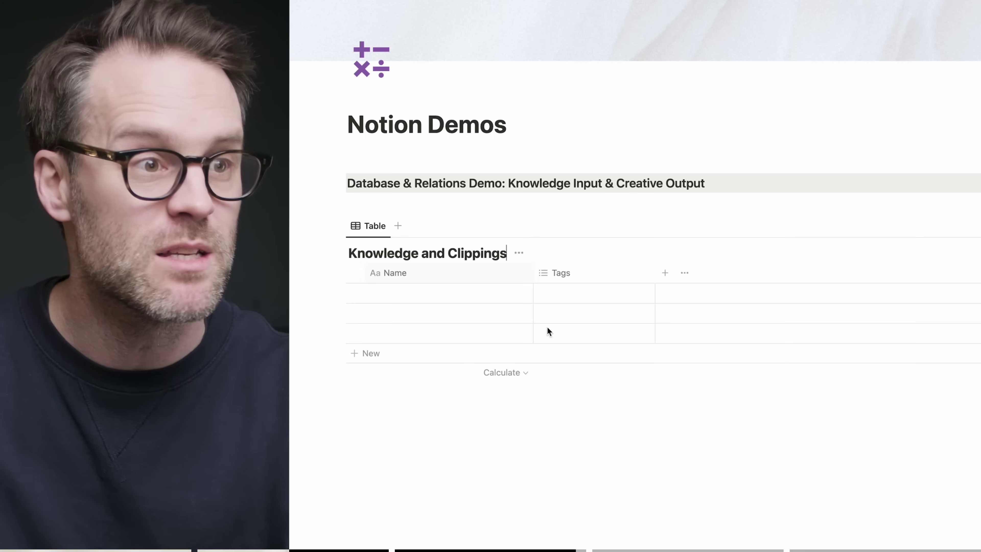
Title the table Knowledge and Clippings, name its column Catagory, and tag the rows.
text(Catagory)
click(661, 241)
click(573, 296)
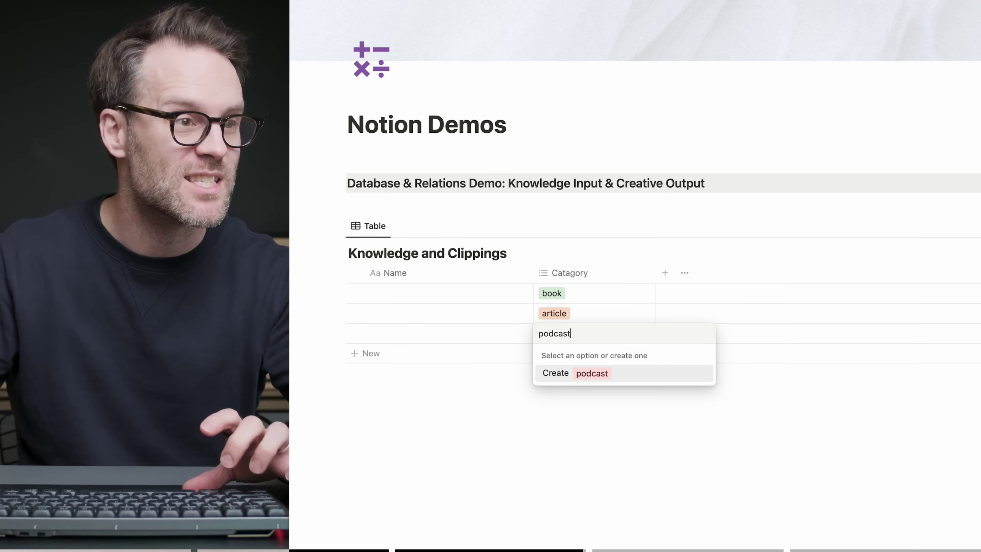
key(Return)
text(vid)
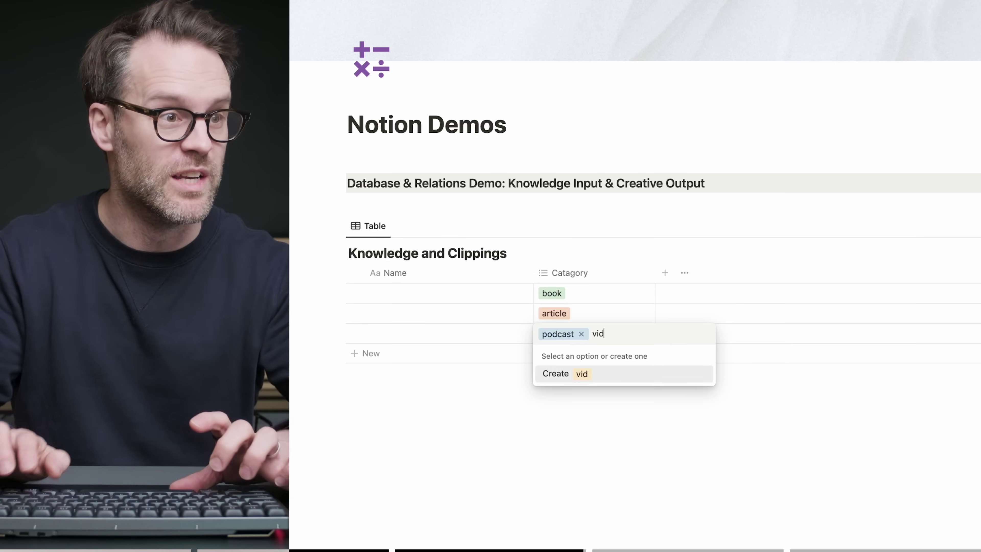
key(Escape)
Change the Catagory property type to Select.
click(600, 273)
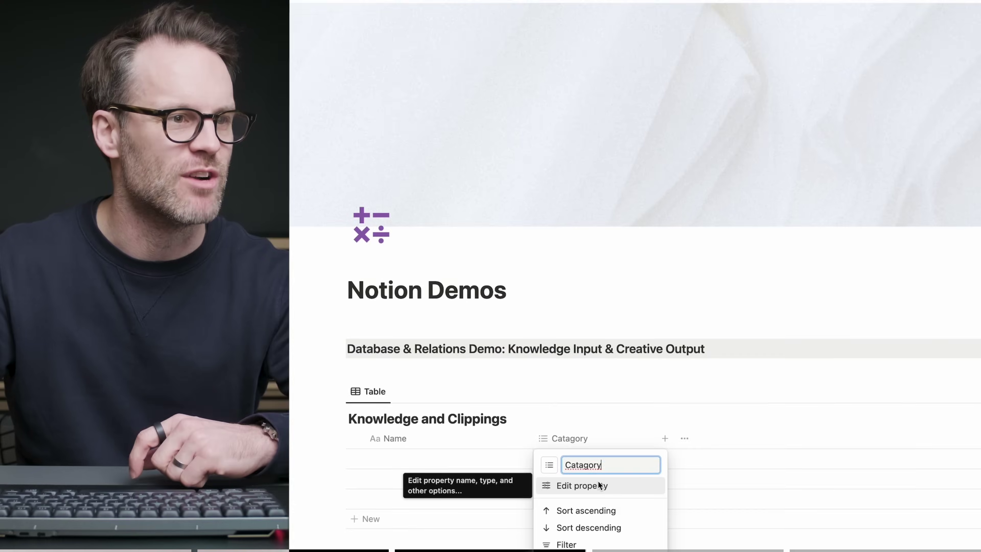
click(579, 484)
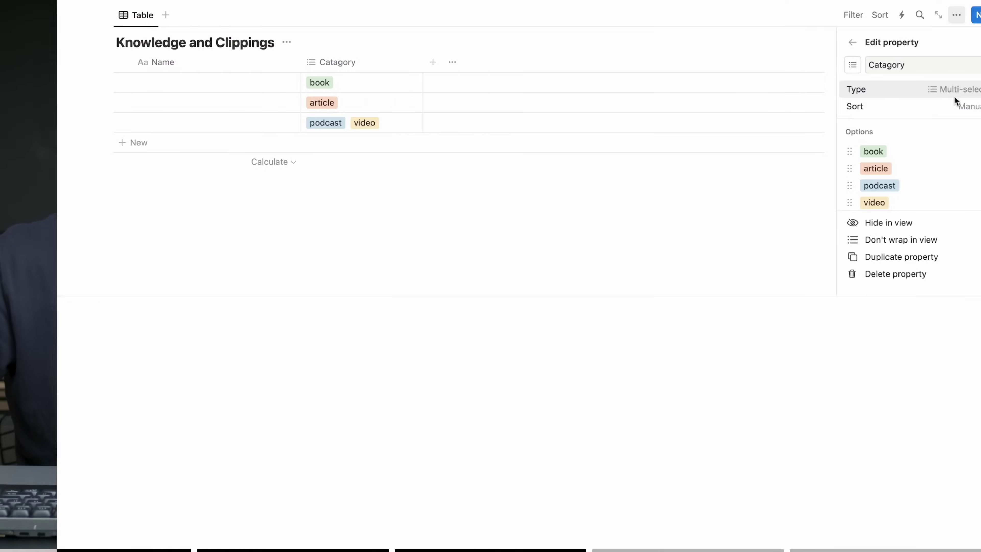
click(954, 96)
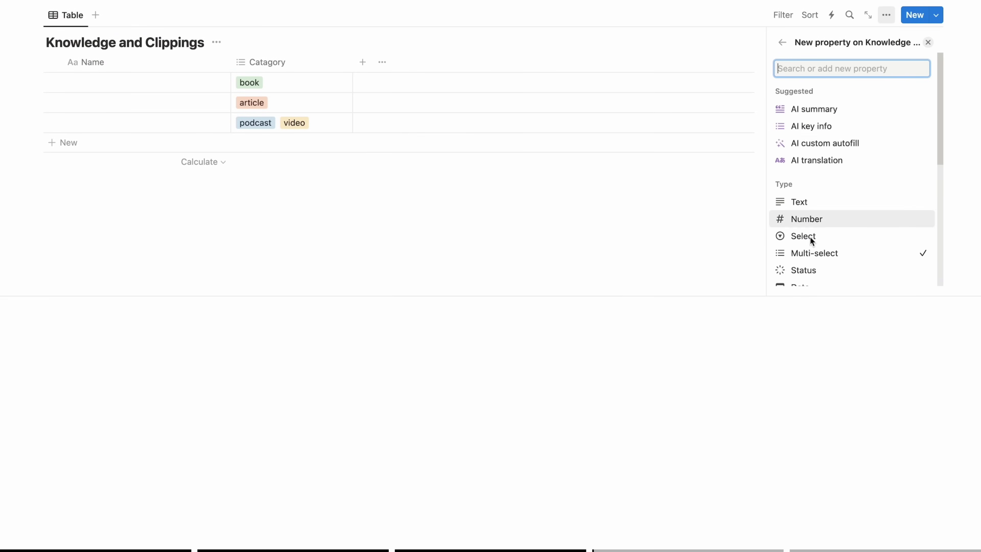
click(802, 236)
click(706, 399)
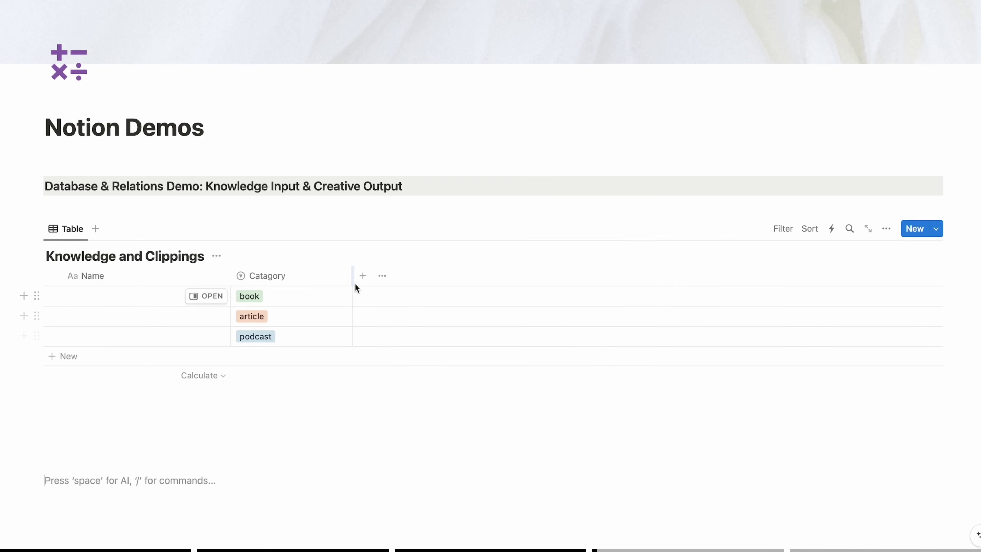
Add a URL column to the Knowledge and Clippings table.
click(363, 275)
scroll(886, 406, down, 4)
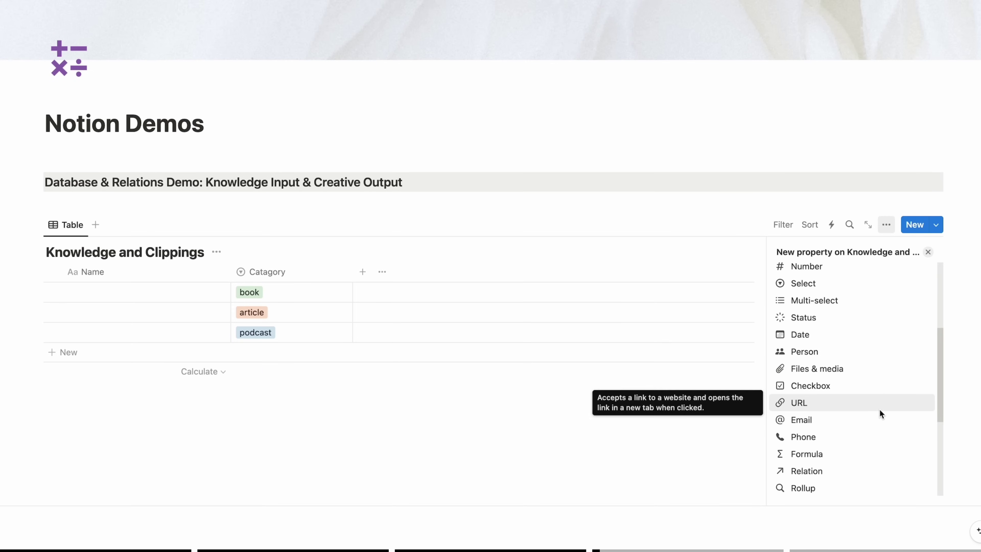
click(860, 402)
Arrange the Knowledge and Clippings table into a two-column layout.
text(/col)
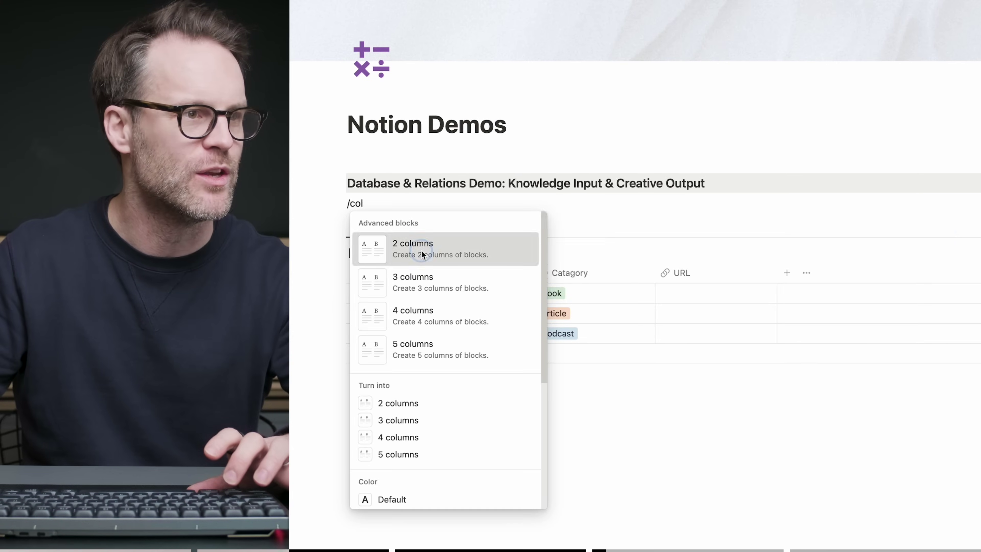
key(BackSpace)
key(BackSpace)
key(BackSpace)
key(BackSpace)
drag(340, 248, 438, 203)
click(835, 211)
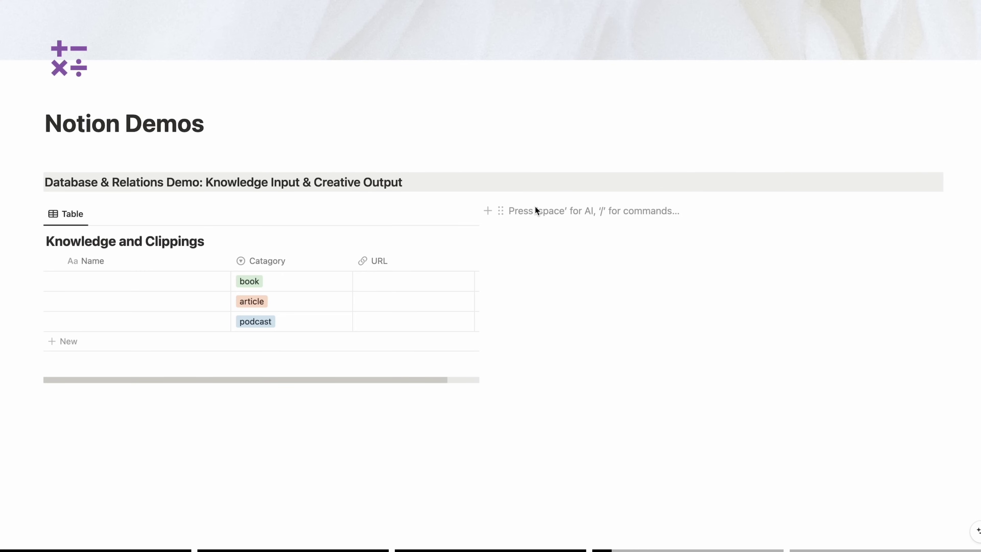
Insert an inline database titled My Content Creation in the right column and rename Name to Project.
text(/data)
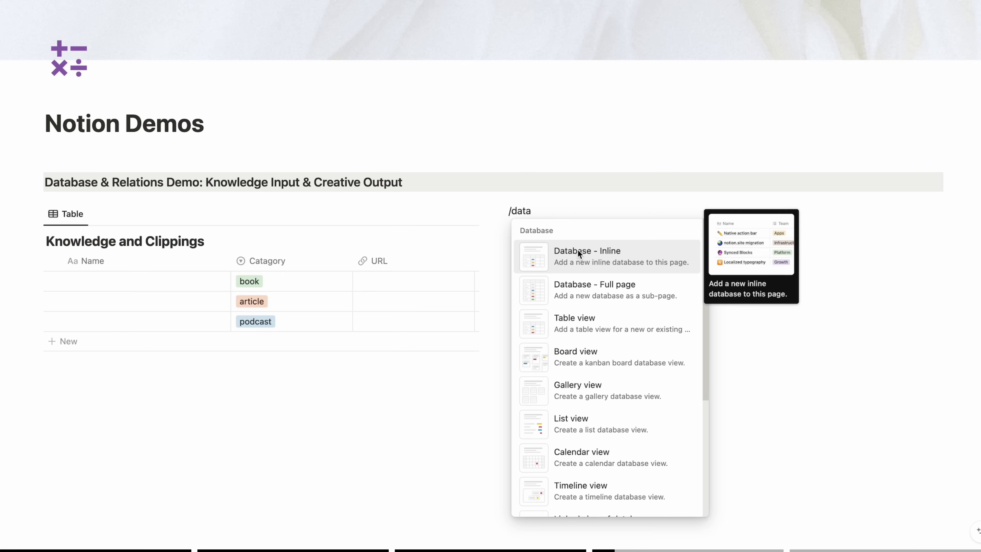
click(578, 251)
text(My Content Creation (Output)
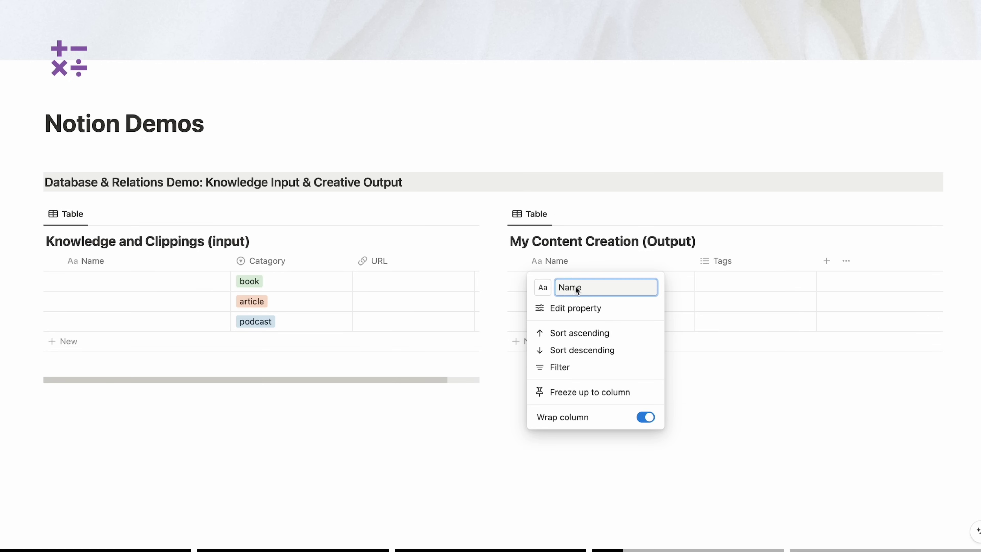
double_click(575, 286)
text(Proj)
Change the Tags property of the new table to Status.
click(782, 505)
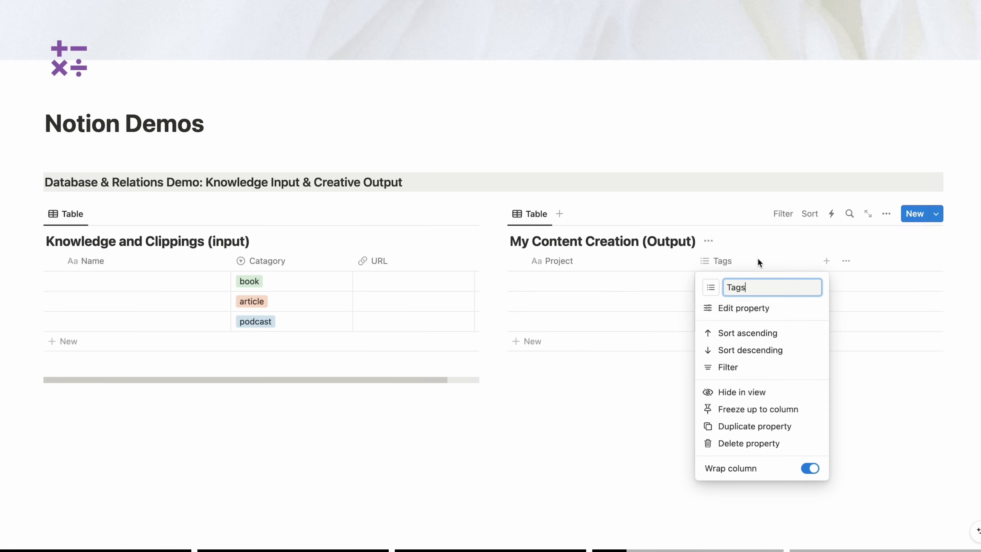
click(766, 315)
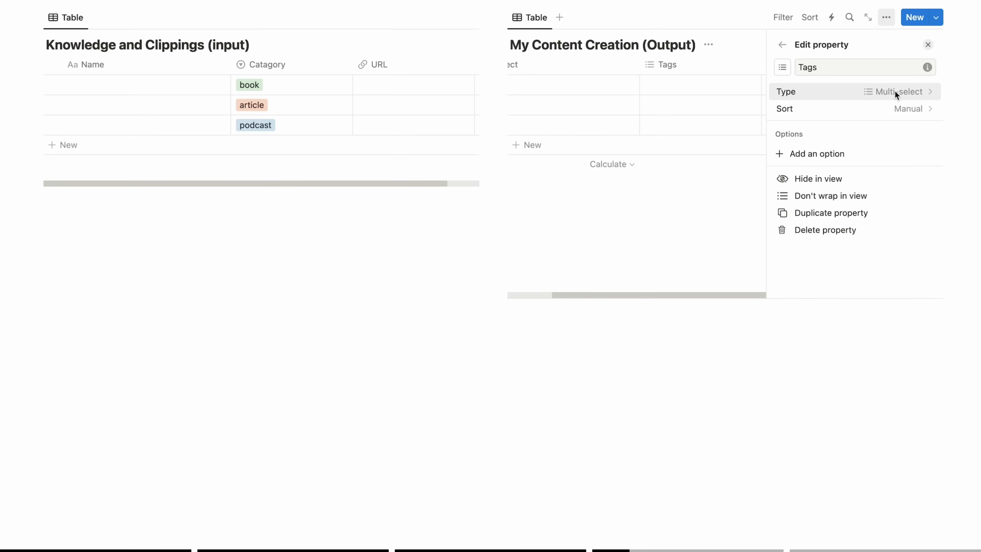
click(894, 90)
scroll(831, 188, down, 2)
click(813, 174)
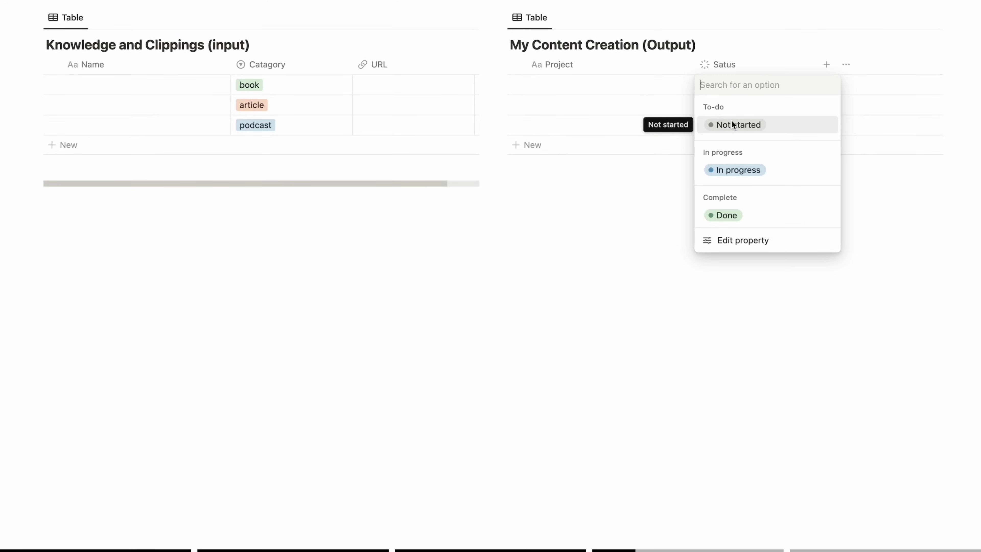
Add a first project, My first Newsletter, marked In progress.
click(733, 170)
click(558, 239)
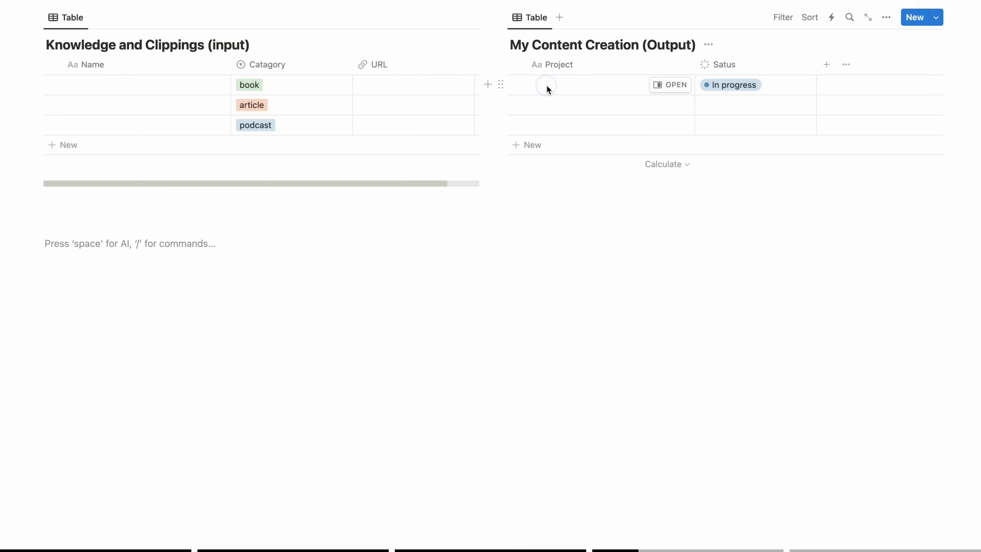
text(My first Newsletter)
key(Return)
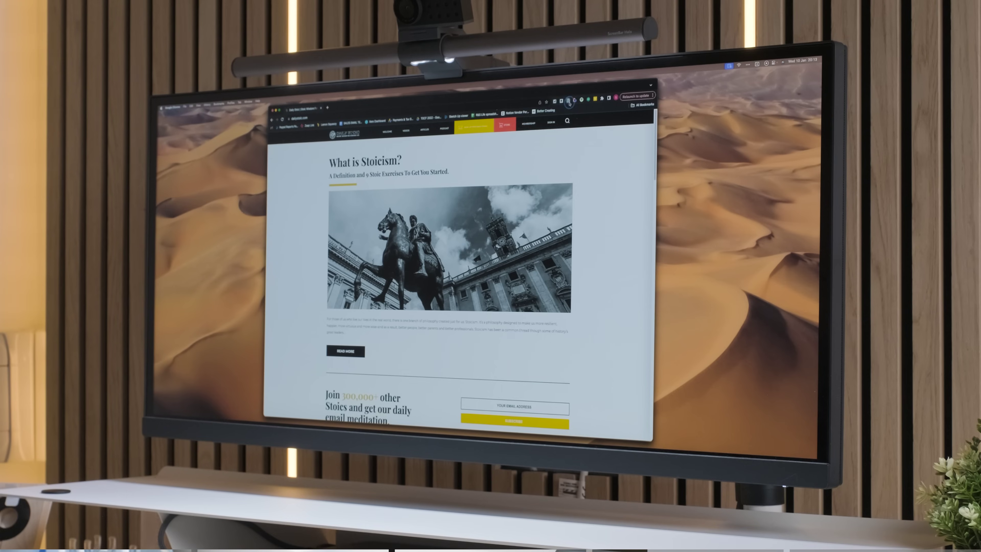
Save the article into Knowledge and Clippings with the Notion Web Clipper.
click(568, 100)
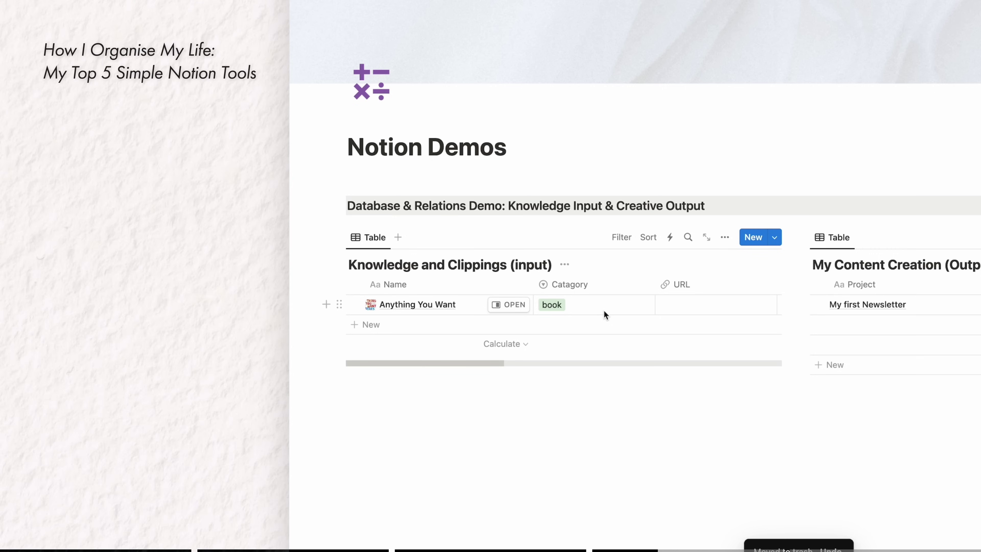
scroll(604, 310, right, 6)
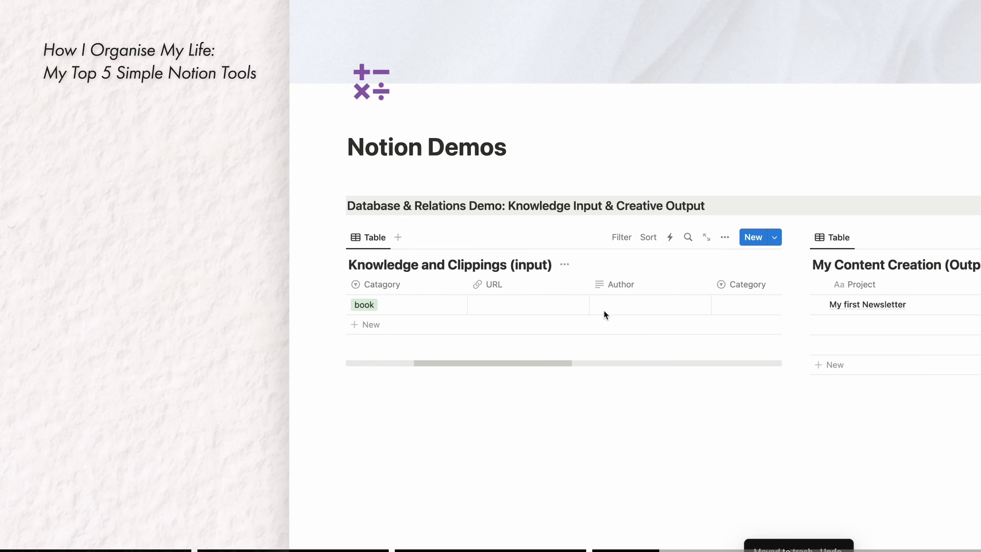
scroll(604, 311, right, 6)
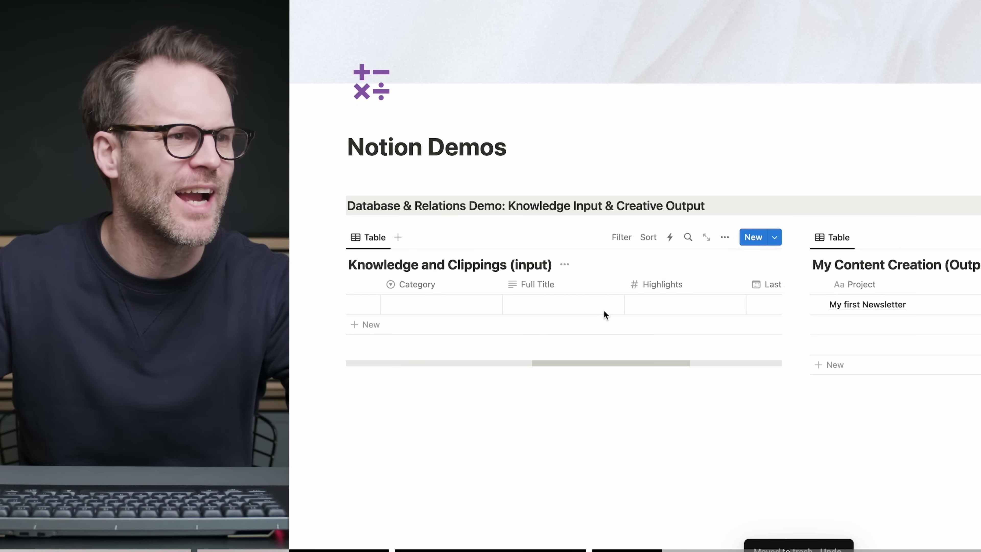
scroll(605, 312, left, 12)
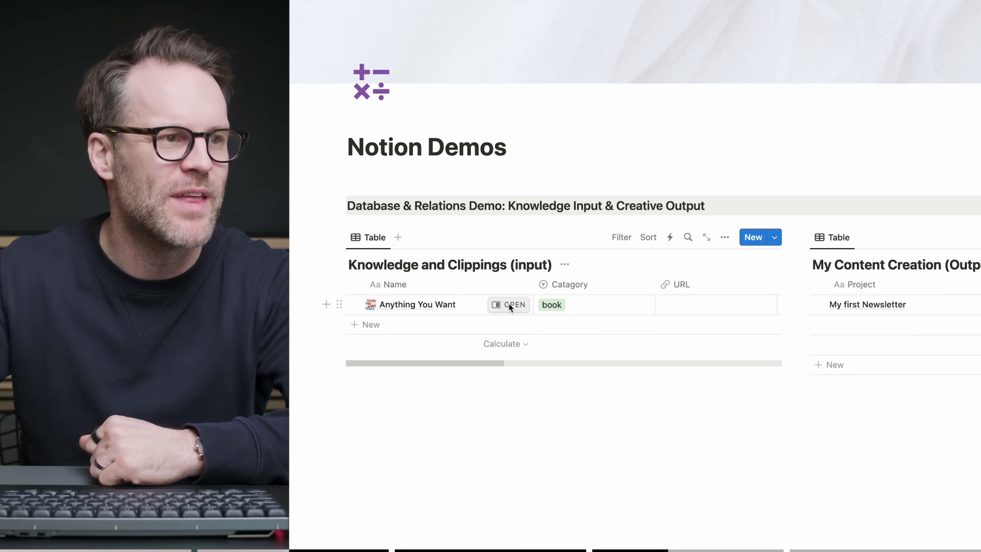
click(508, 305)
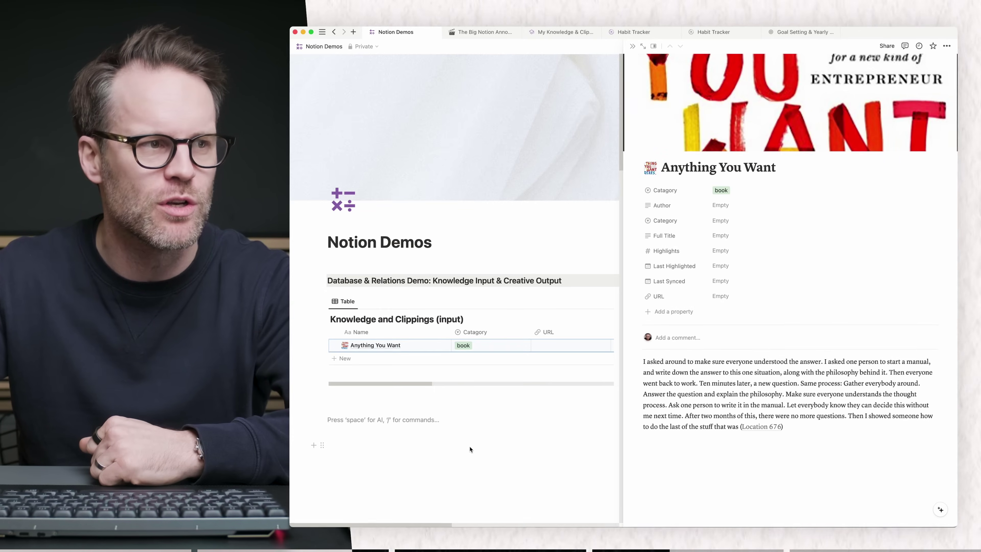
click(499, 447)
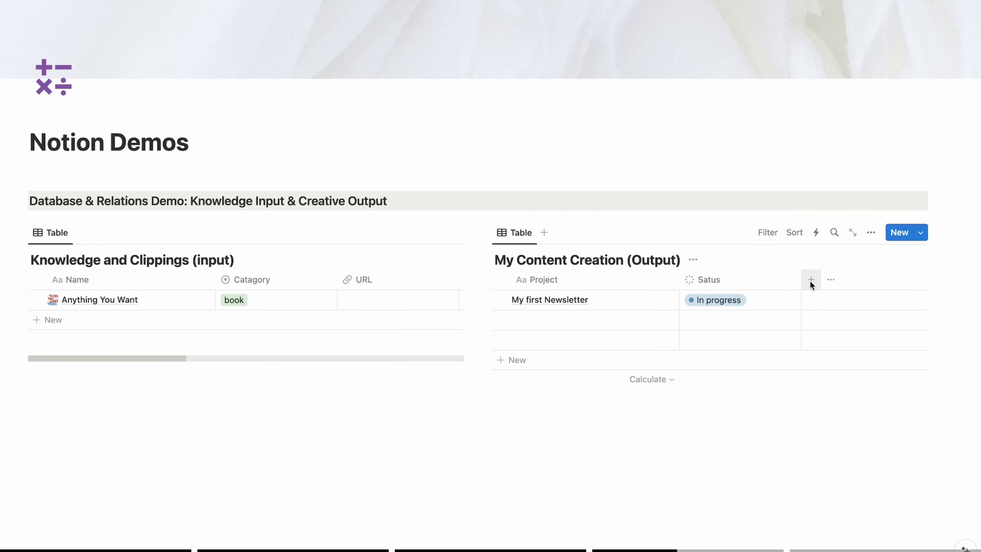
Add a two-way Relation column from the Output table to Knowledge and Clippings (input).
click(838, 331)
scroll(847, 397, down, 5)
click(808, 445)
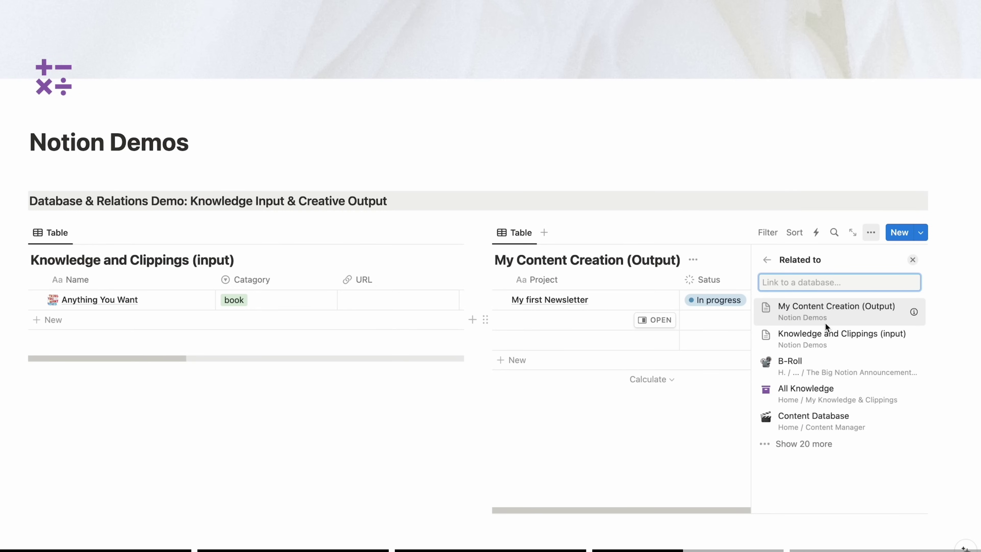
click(826, 346)
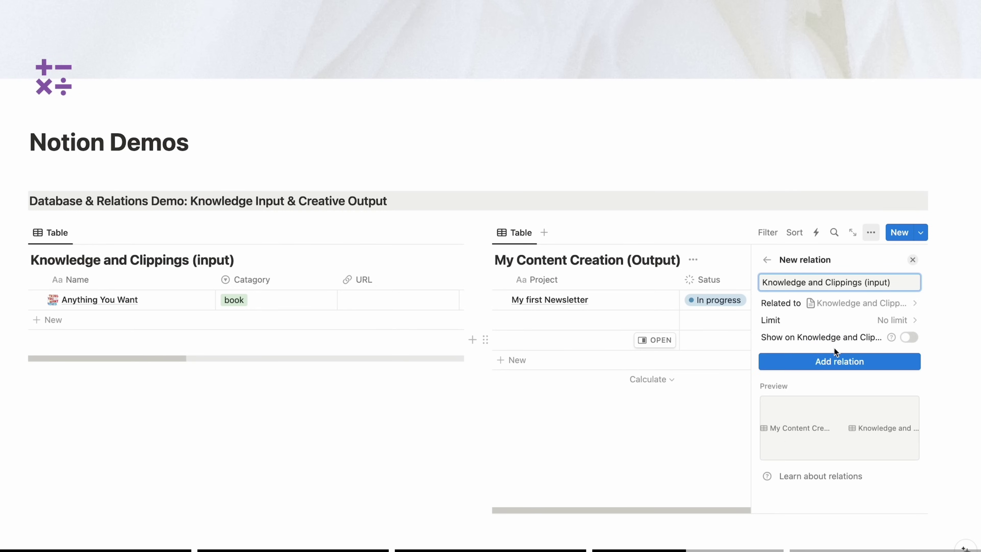
click(913, 340)
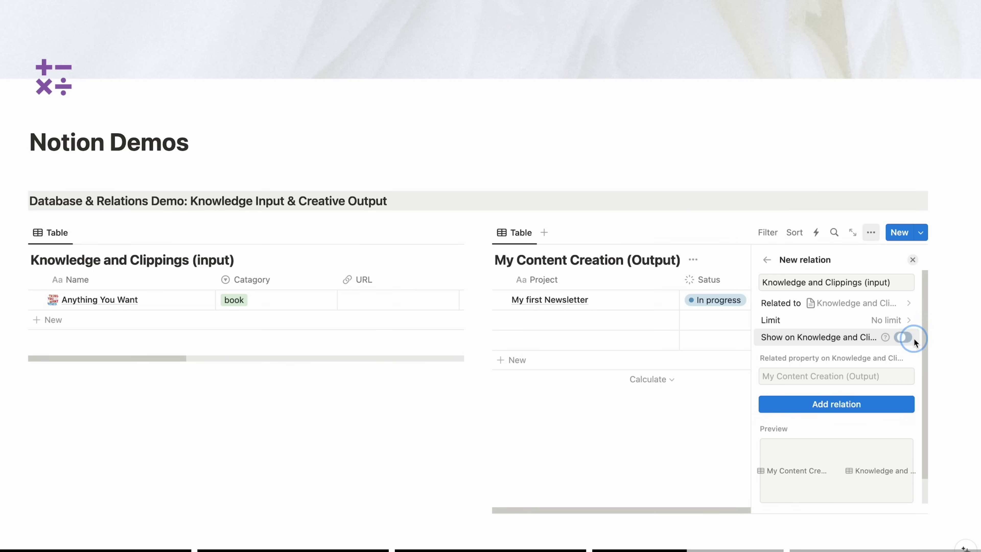
click(842, 407)
key(Escape)
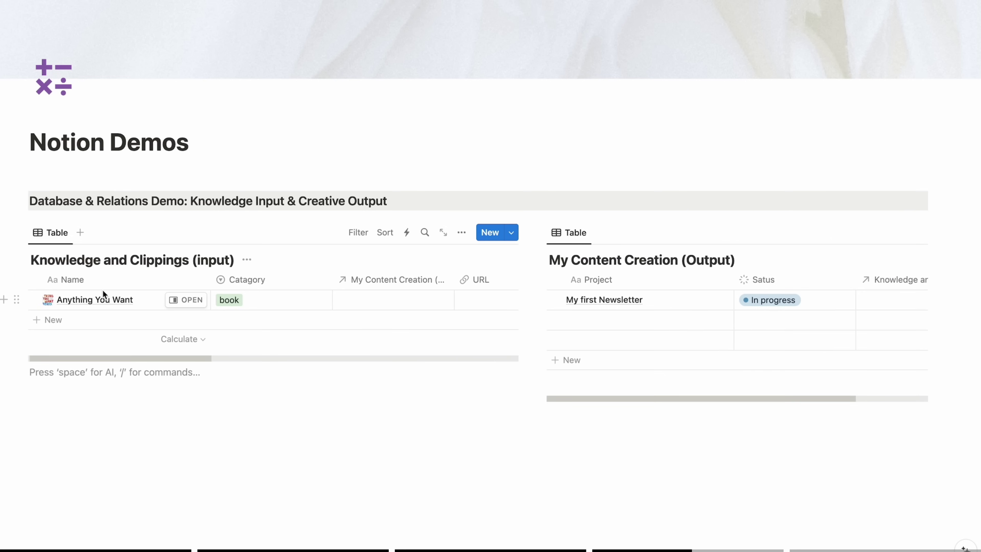
Link Anything You Want to My first Newsletter and check the link from both pages.
click(389, 297)
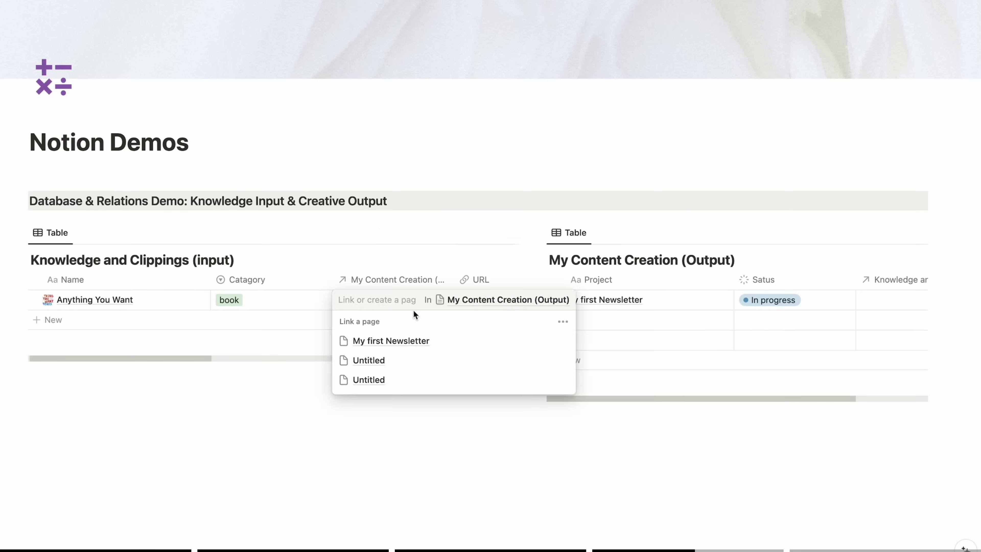
click(385, 340)
key(Escape)
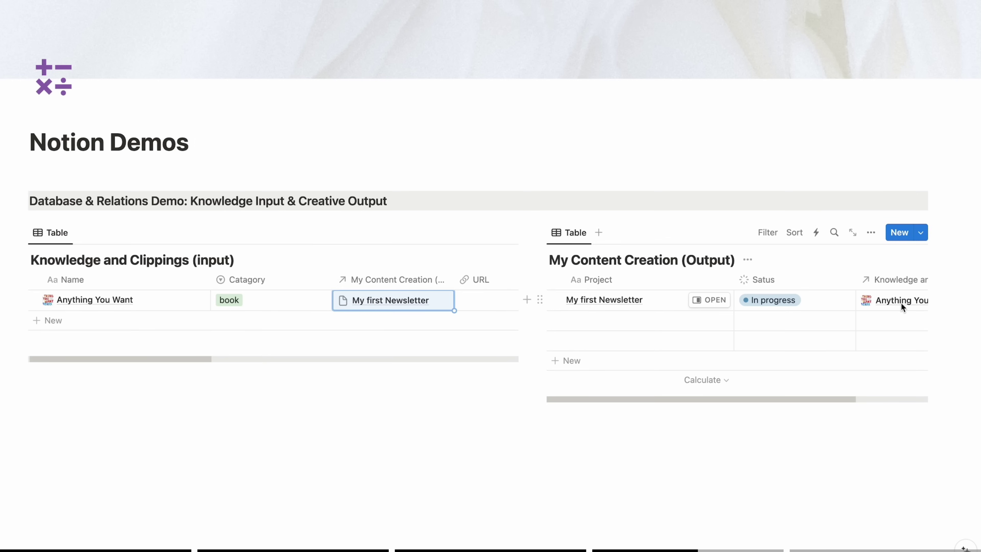
click(709, 300)
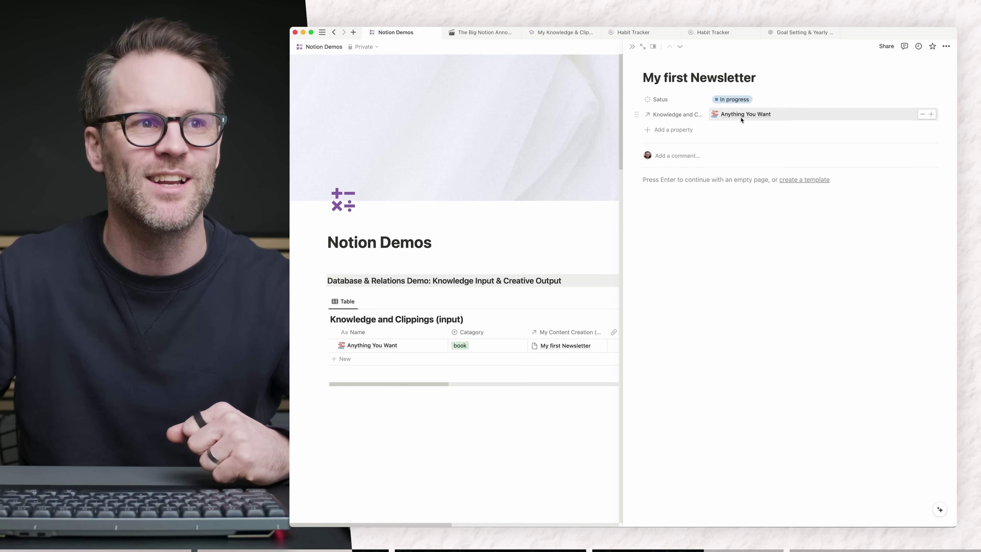
click(741, 116)
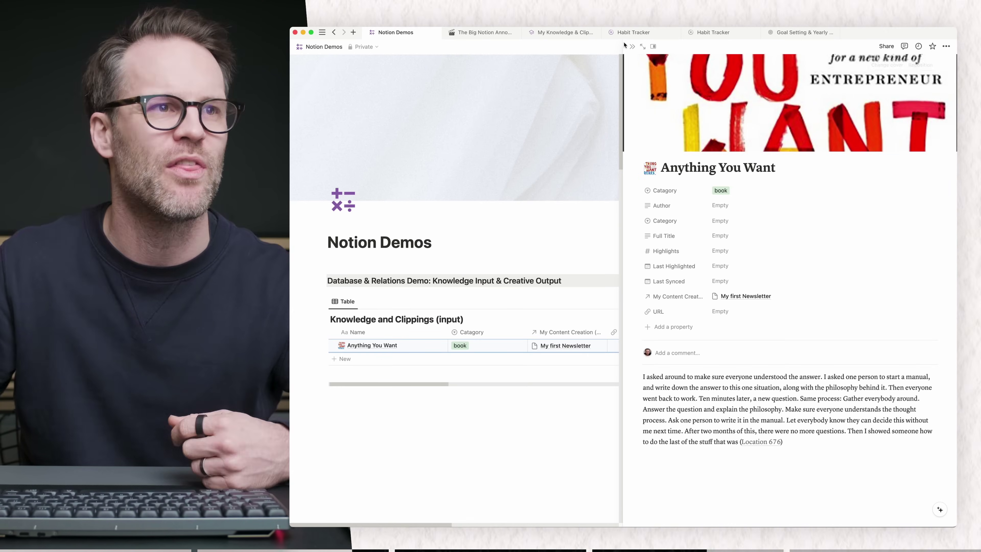
click(518, 408)
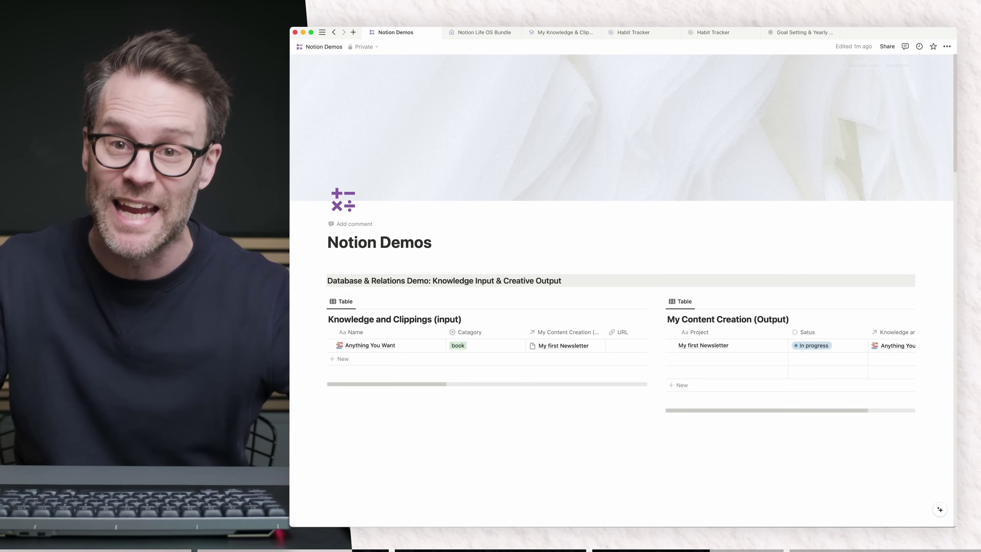
Switch the Content Manager's Live Content table from Publishing Schedule to the YT Videos view.
click(498, 33)
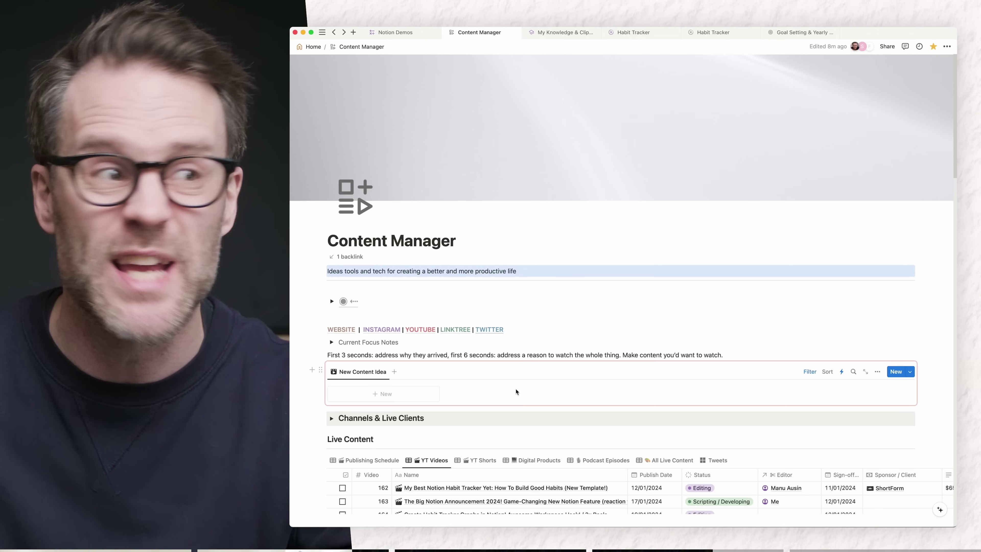
scroll(520, 397, down, 5)
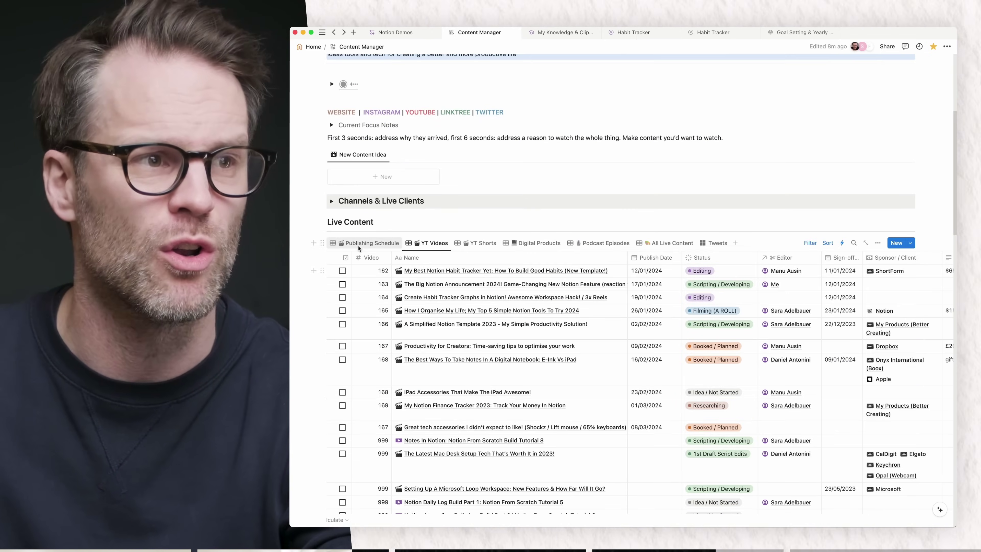
click(367, 243)
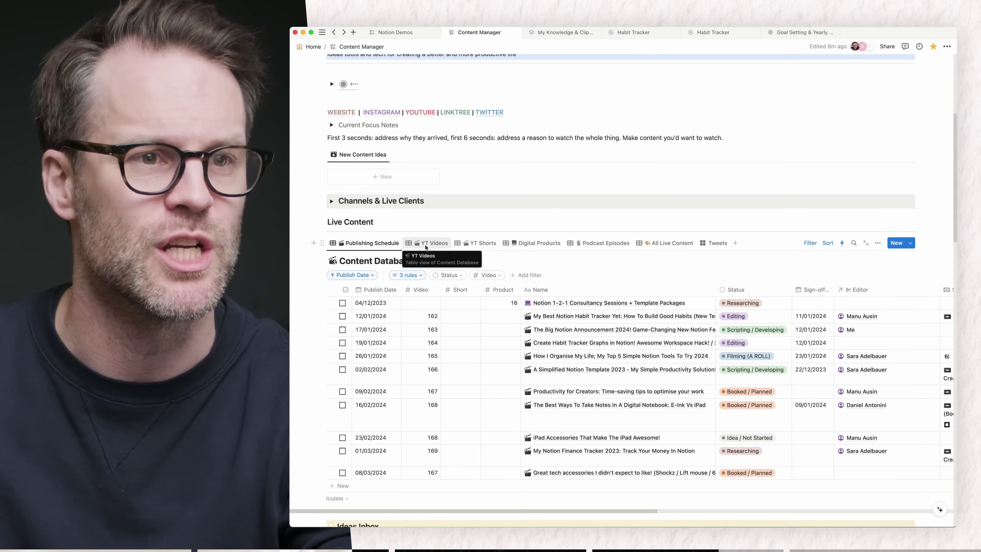
click(426, 243)
scroll(513, 324, down, 15)
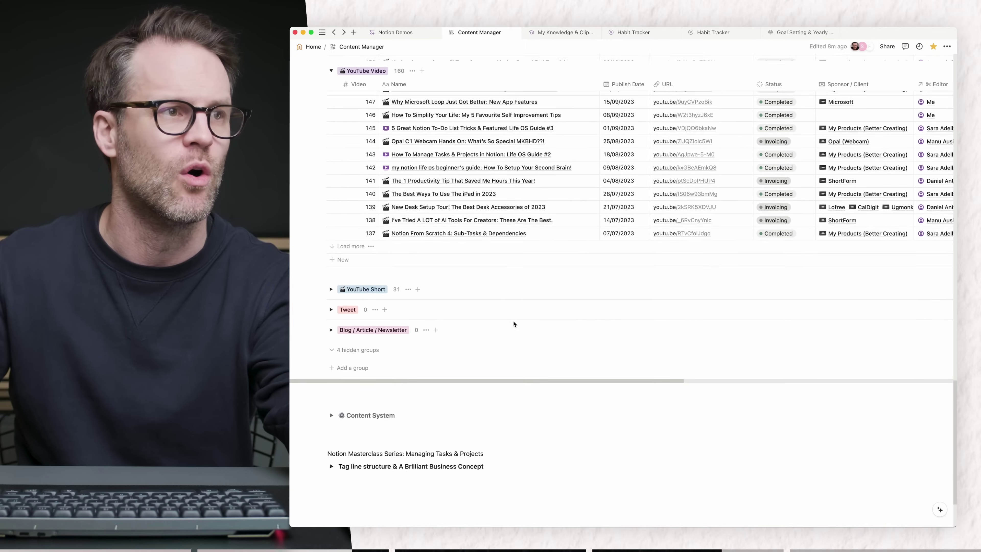
scroll(514, 324, up, 5)
scroll(441, 284, up, 1)
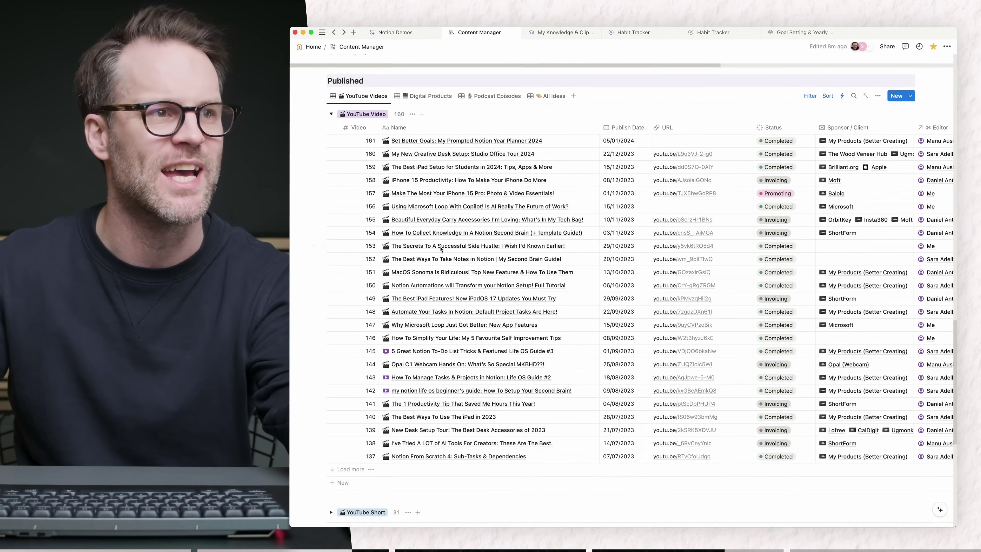
Review video 161 in side peek, then expand the Notion Life OS Bundle navigation toggle.
click(584, 147)
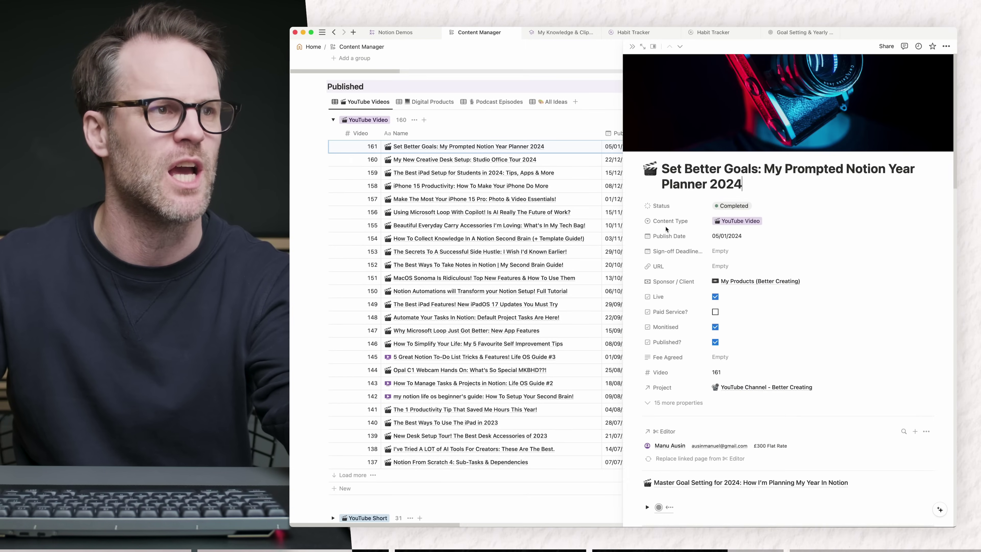
scroll(764, 348, down, 10)
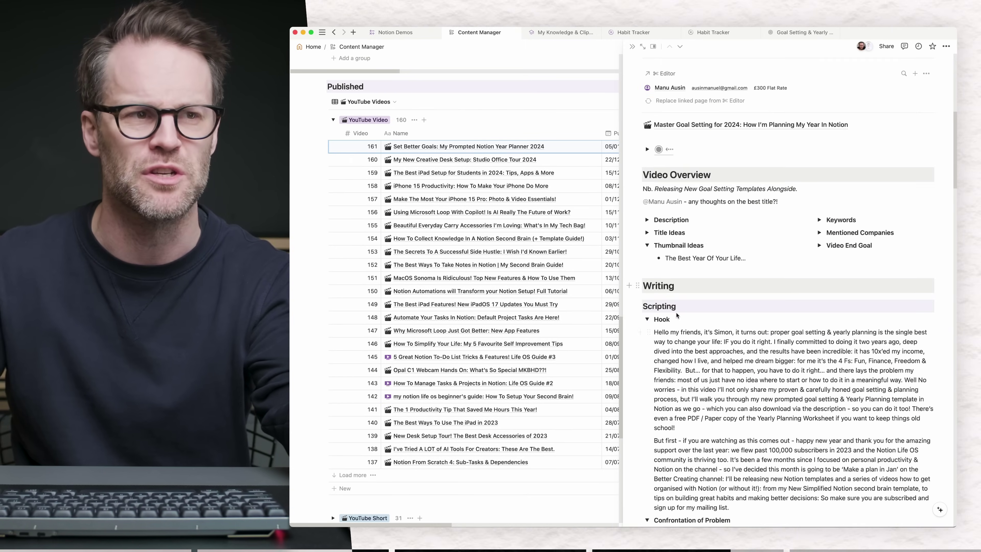
scroll(675, 297, down, 13)
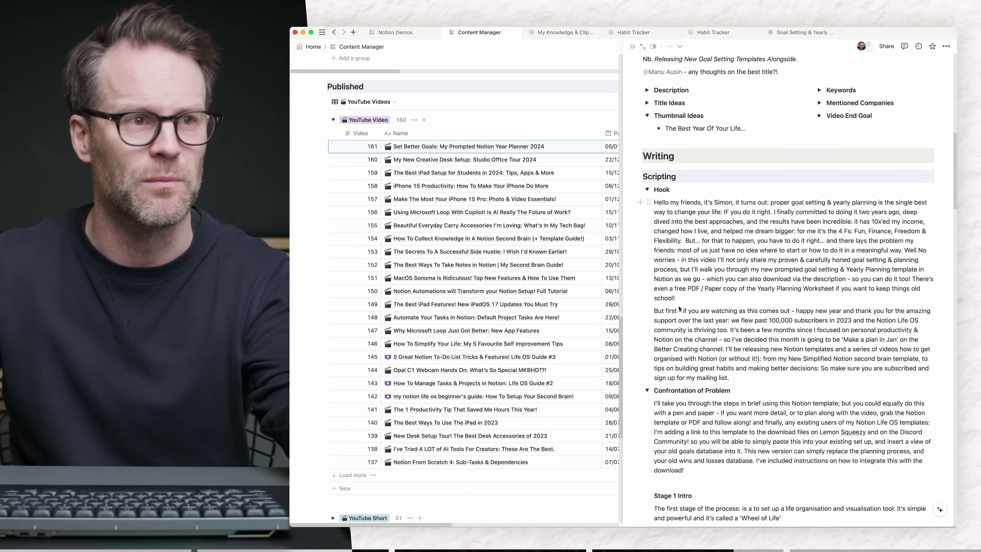
scroll(691, 328, down, 20)
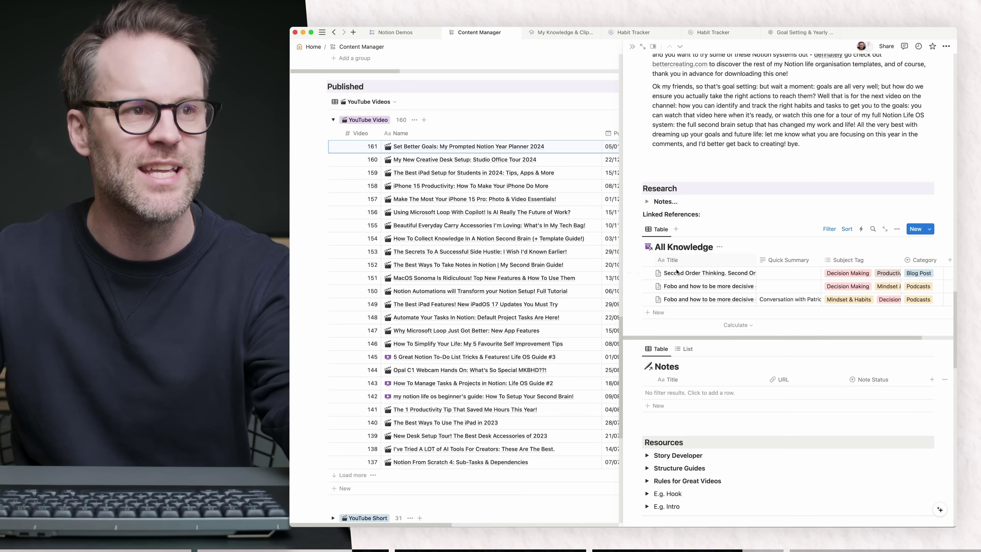
scroll(676, 273, up, 20)
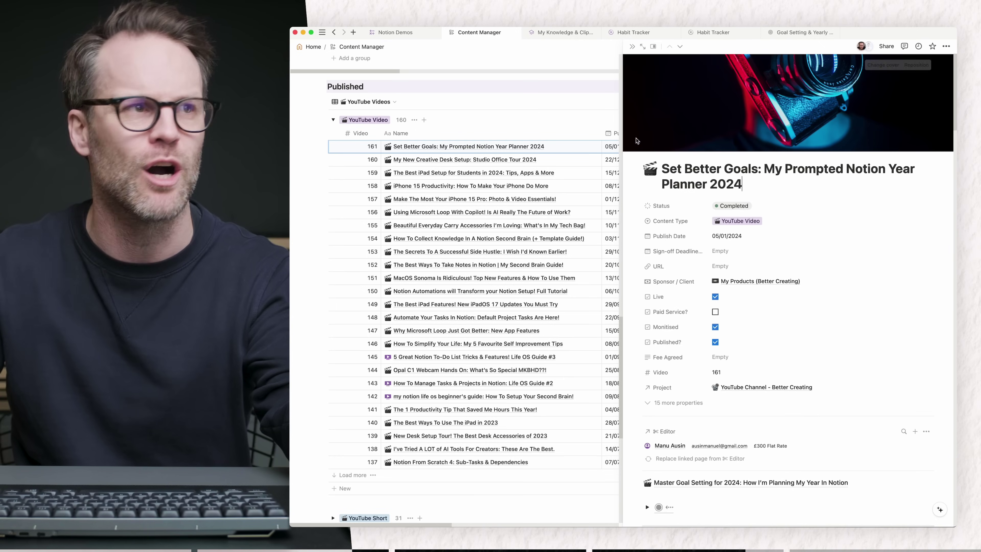
click(632, 47)
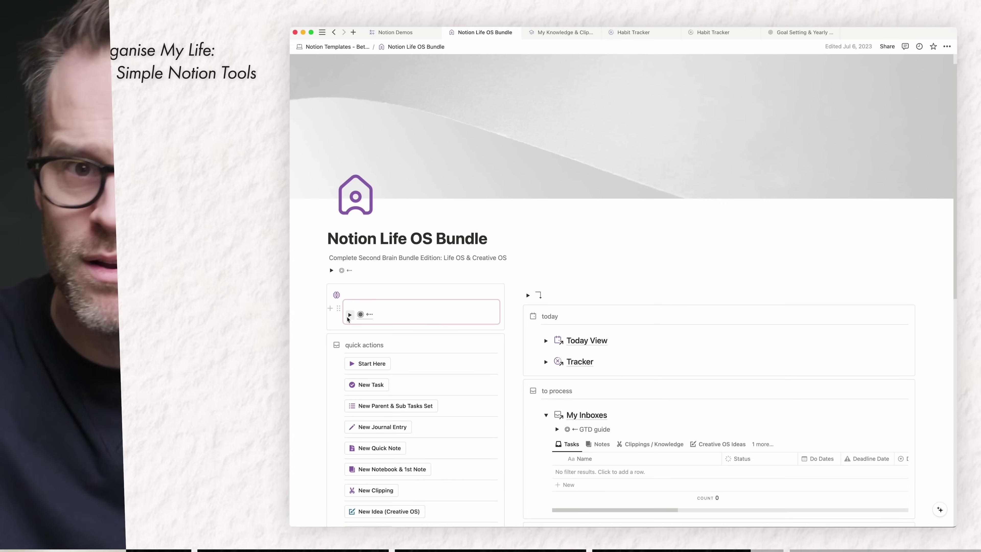
click(349, 315)
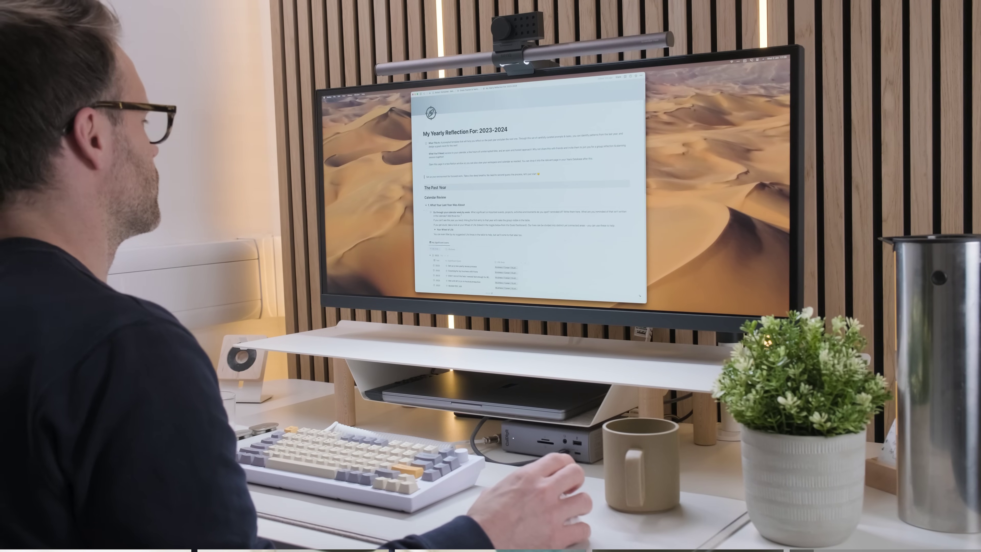
Scroll through the Goals Tracker & Yearly Planner page.
scroll(426, 206, down, 5)
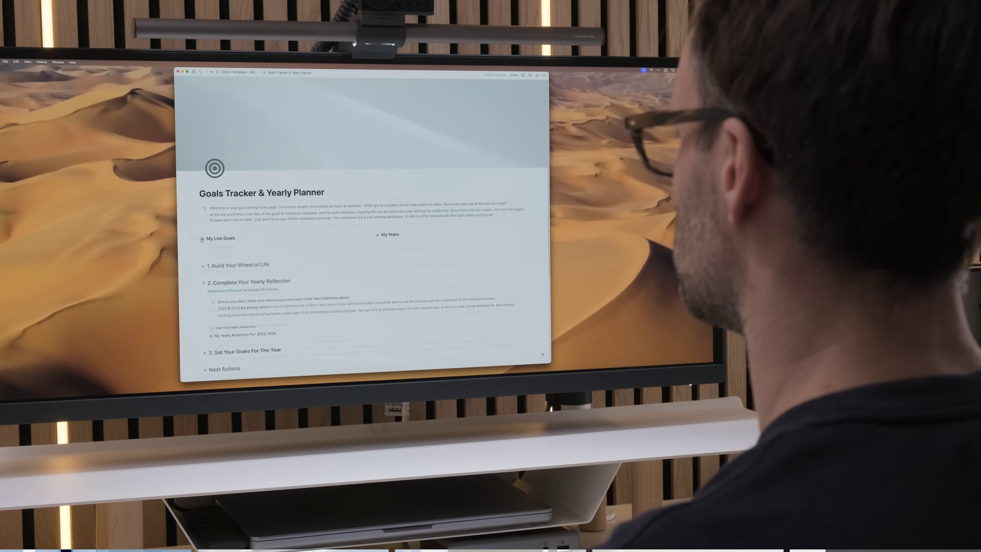
scroll(239, 233, down, 3)
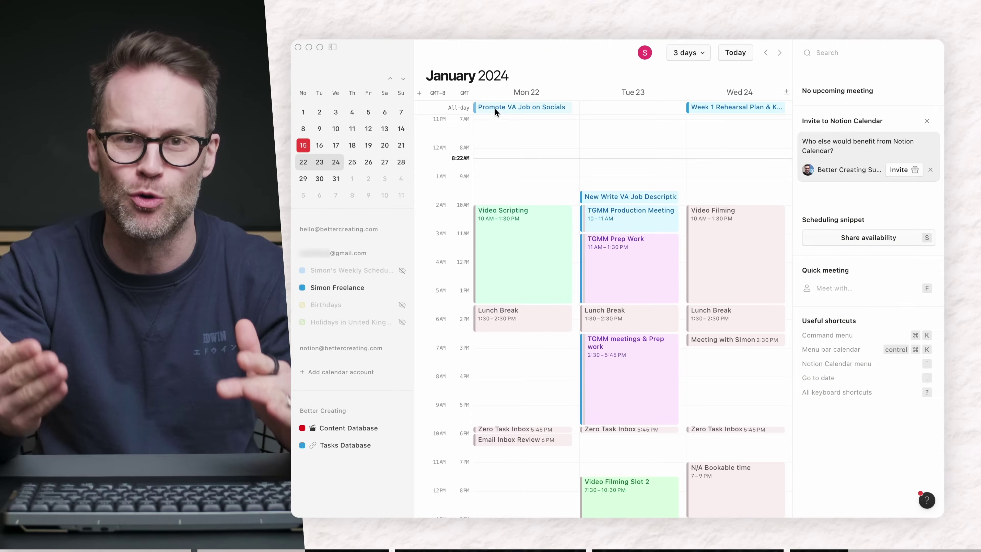
Move 'Promote VA Job on Socials' to 3 PM, hide the freelance calendar, and install the desktop app.
drag(521, 107, 502, 341)
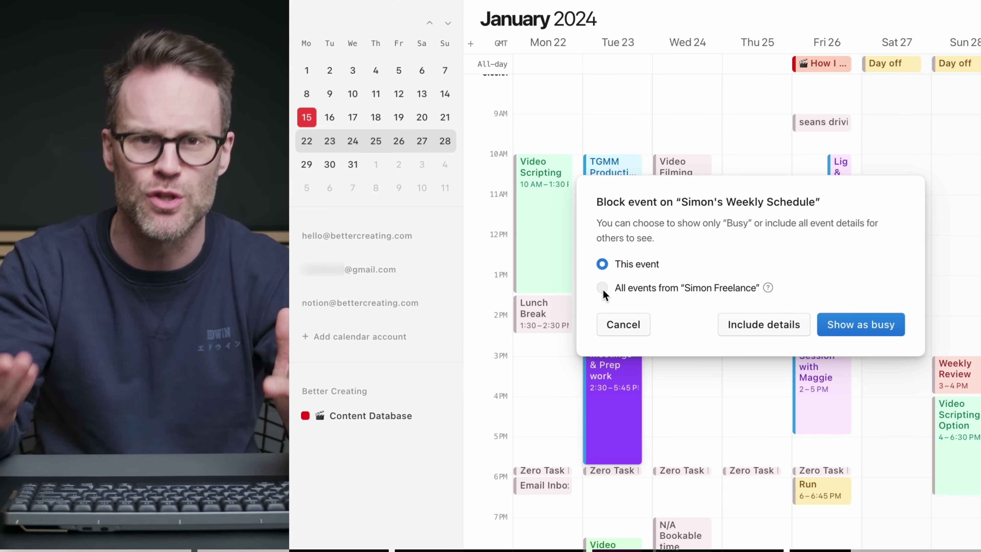
click(578, 280)
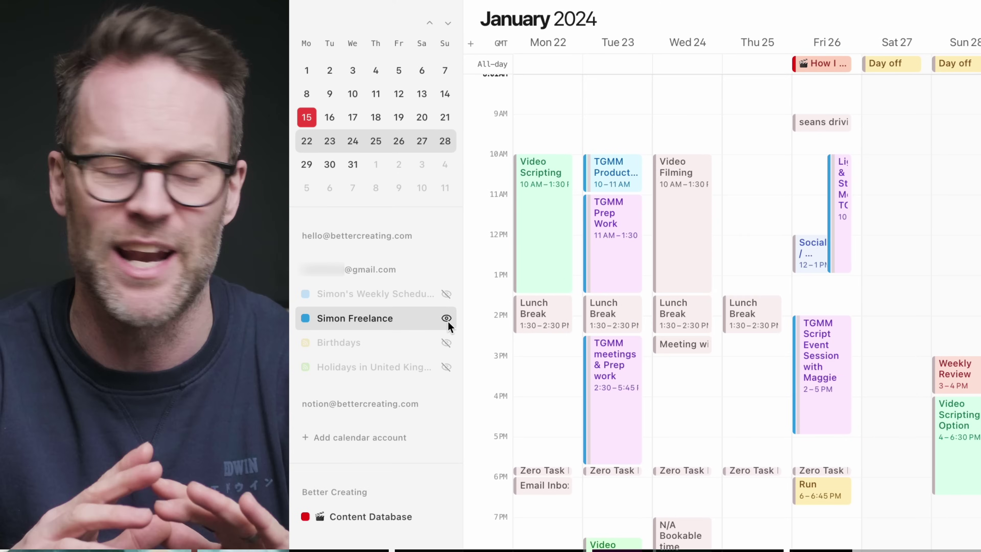
click(447, 319)
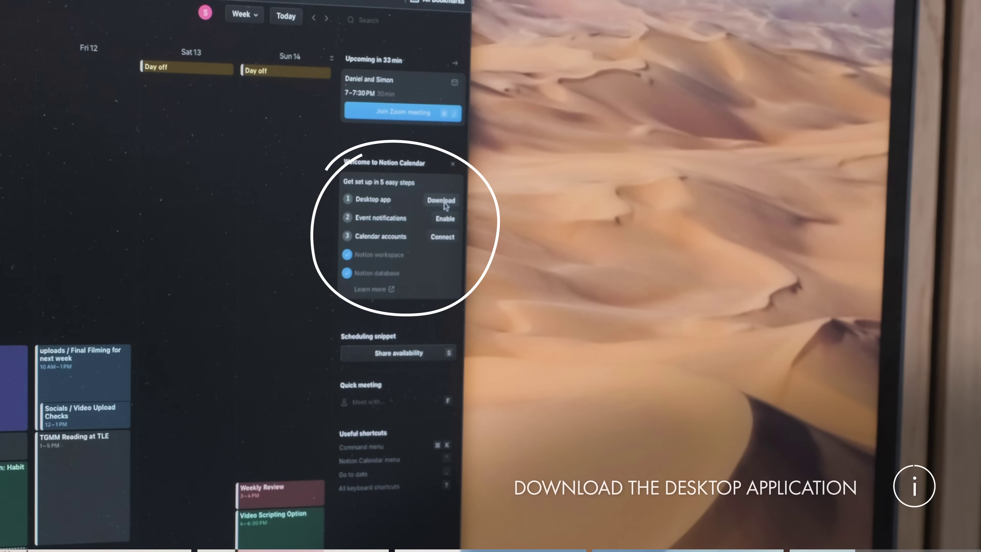
click(445, 201)
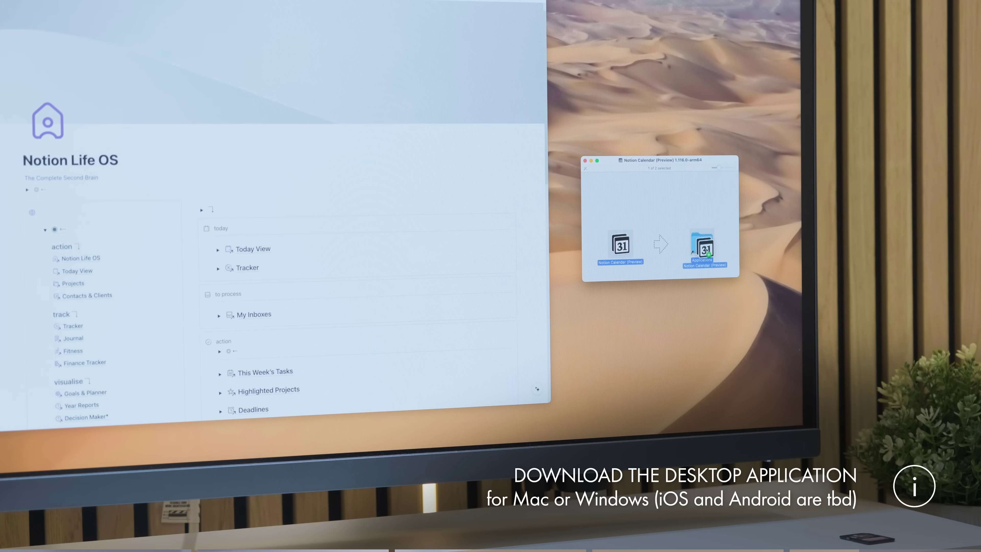
drag(707, 251, 707, 249)
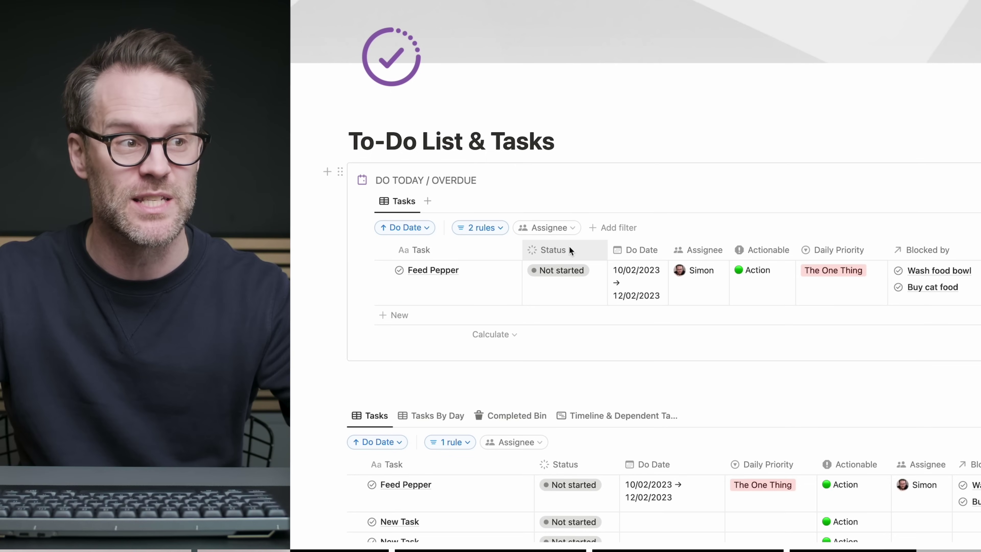
Mark Feed Pepper's status as Done, then undo the change.
click(565, 268)
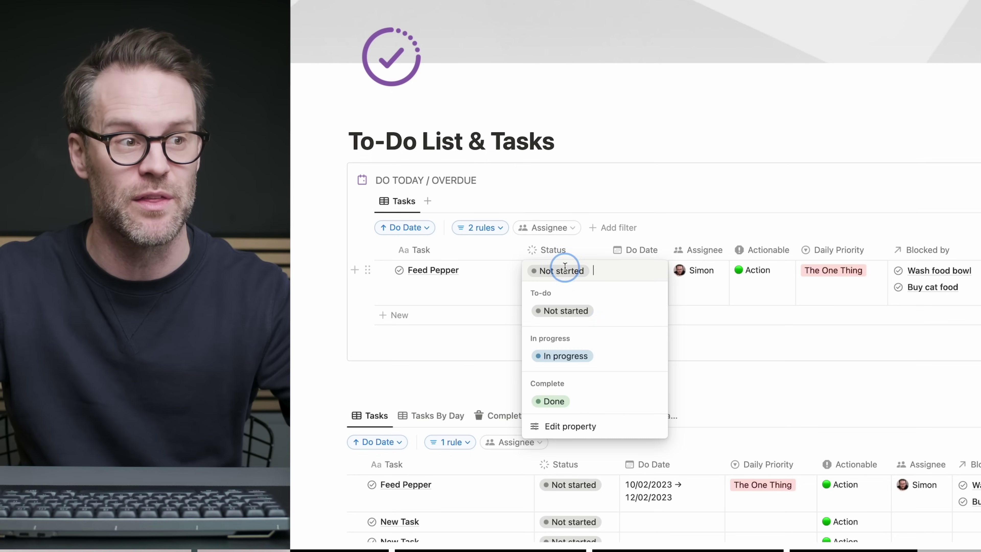
click(553, 403)
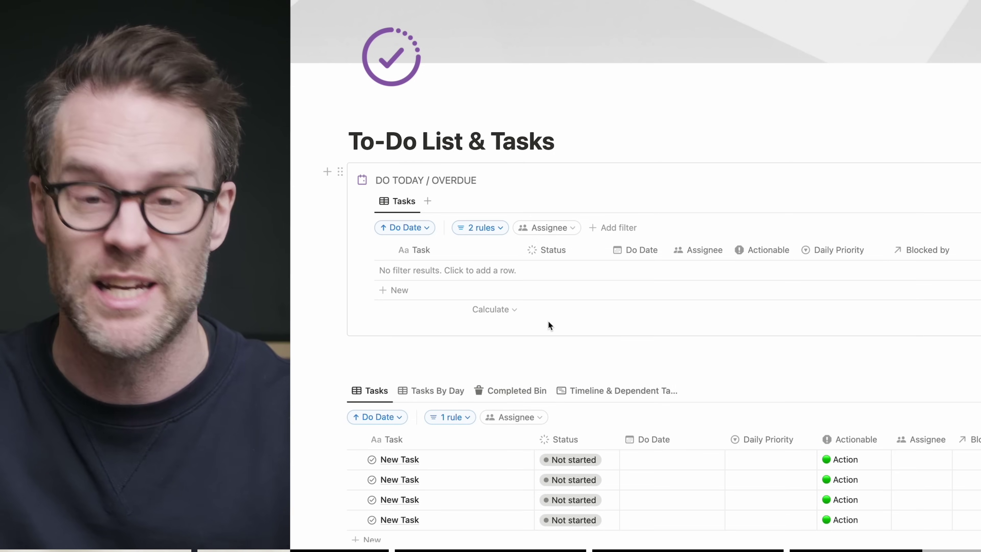
key(super+z)
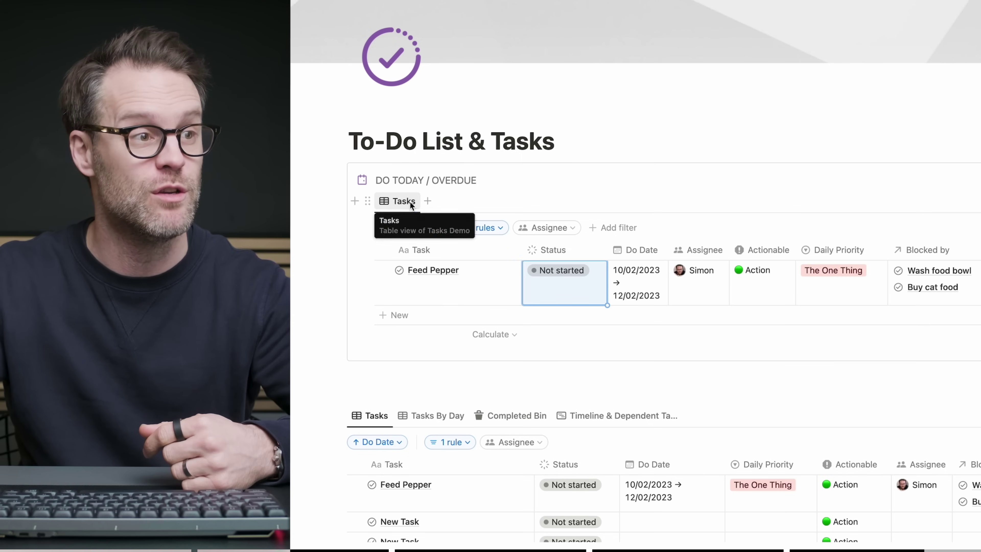
Duplicate the Tasks view as a Board layout and move Feed Pepper into In progress.
click(417, 309)
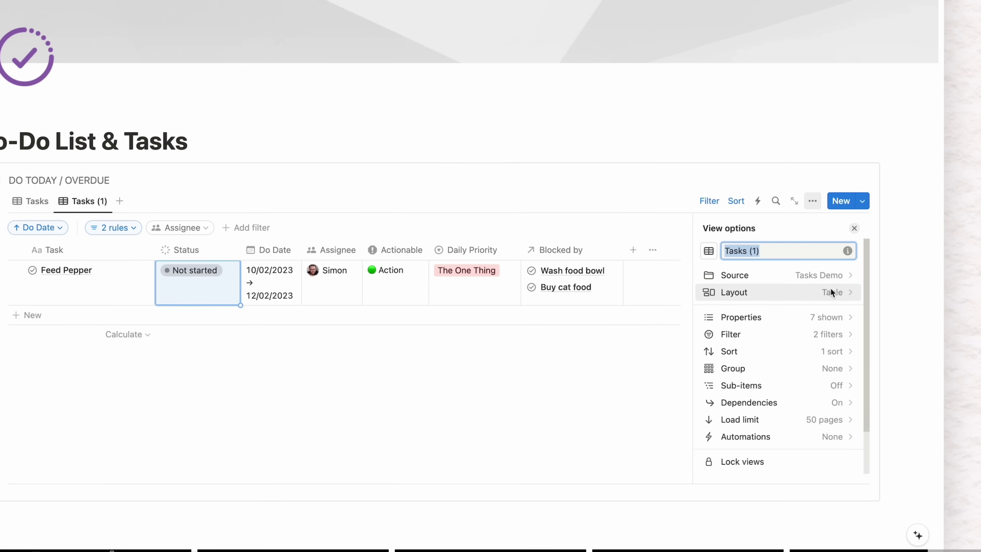
click(828, 291)
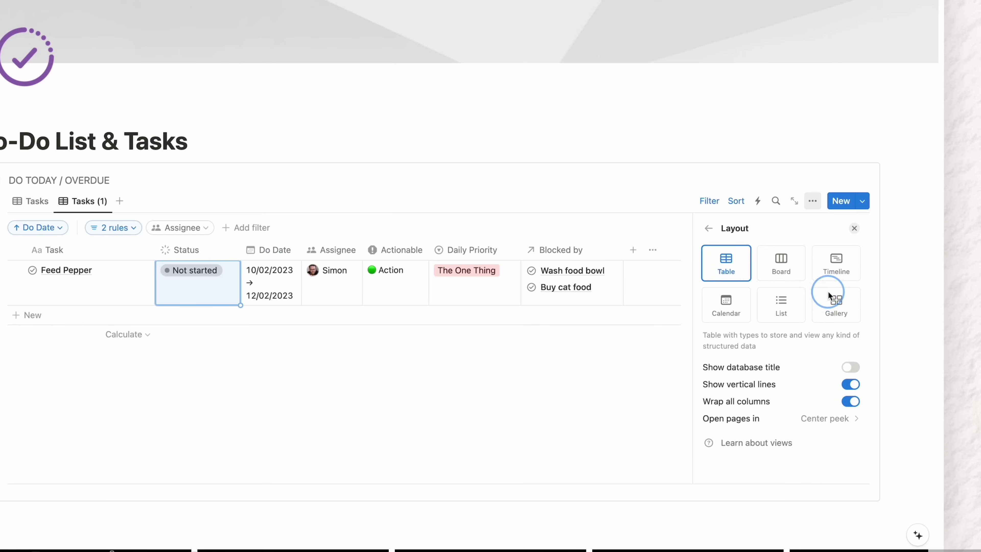
click(786, 265)
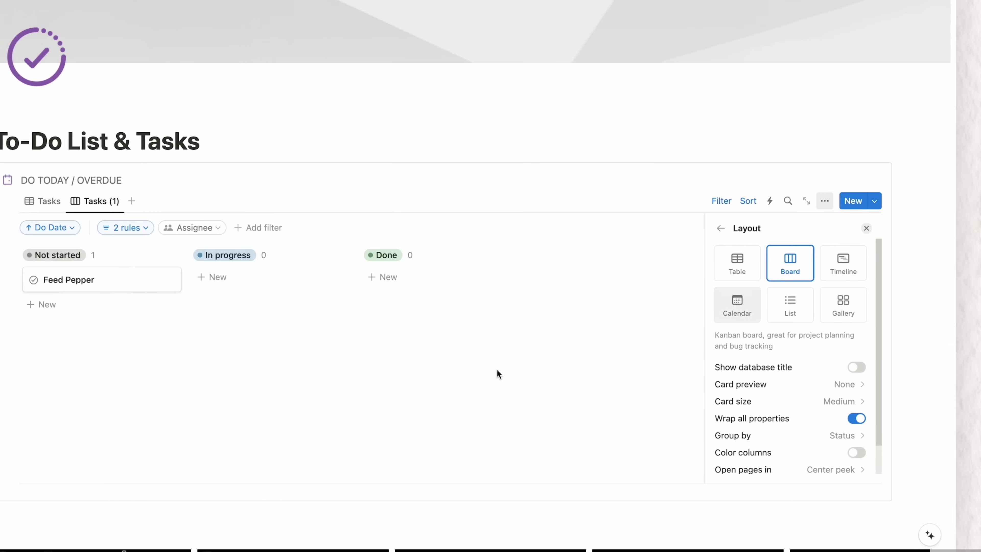
click(381, 400)
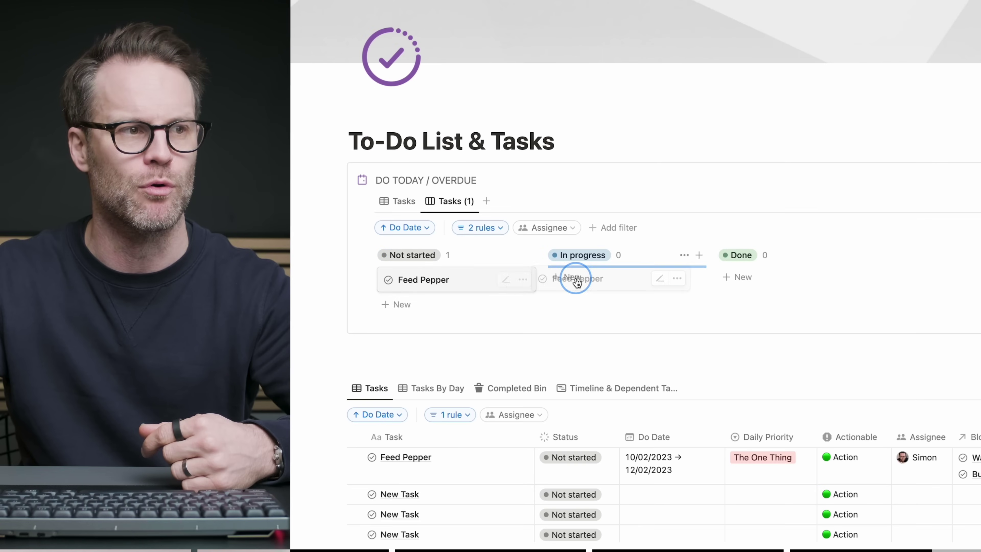
drag(577, 282, 578, 281)
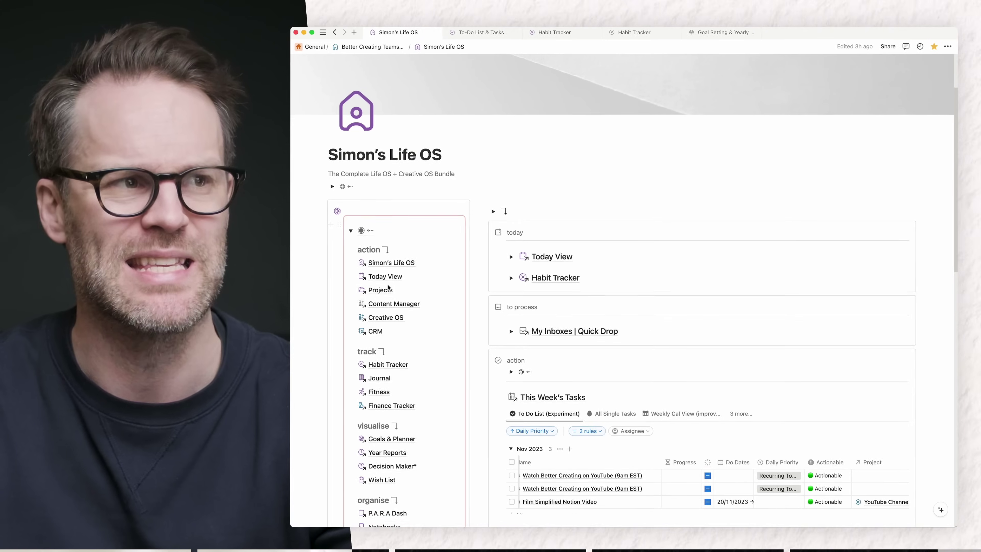
scroll(389, 287, down, 1)
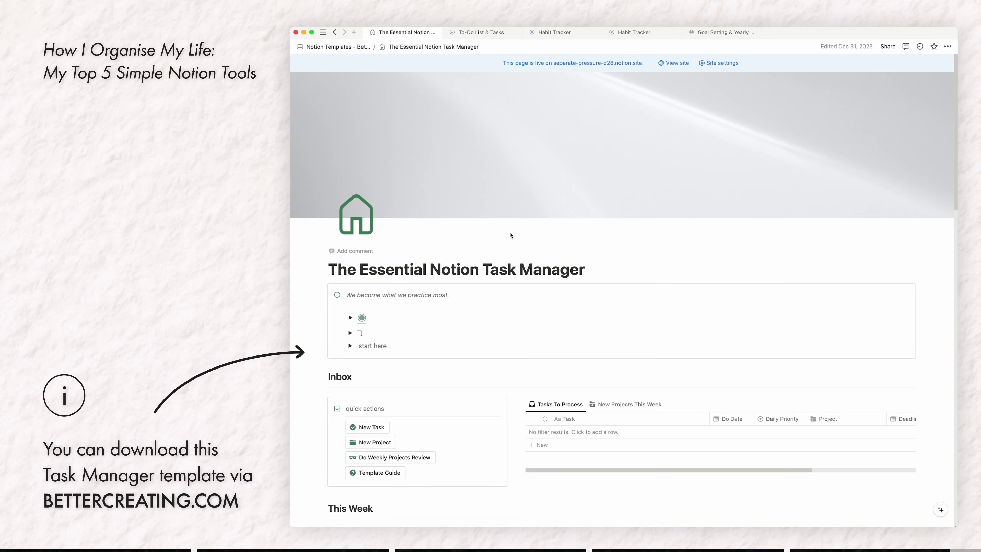
Scroll the Essential Notion Task Manager page to show the Inbox quick actions and This Week calendar.
scroll(490, 337, down, 2)
scroll(511, 335, down, 2)
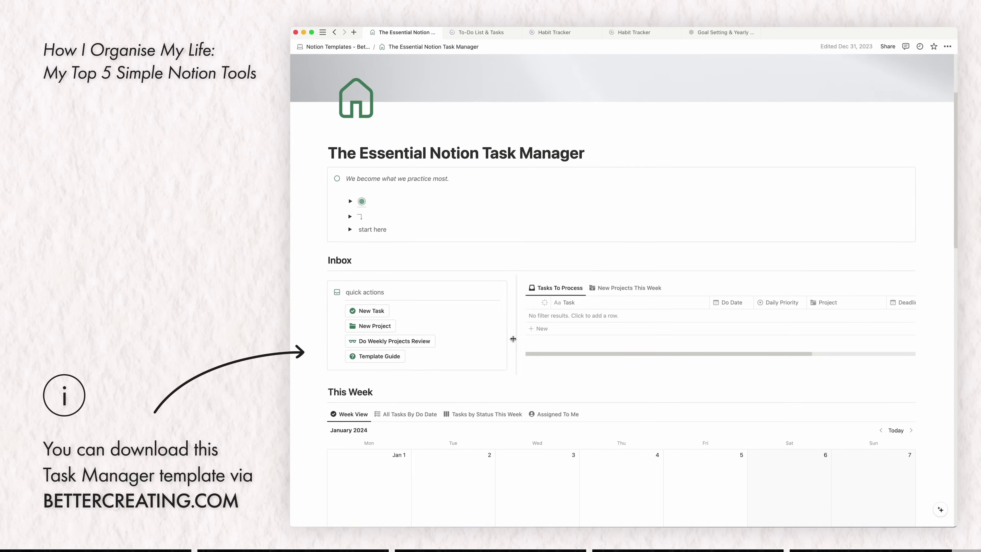
scroll(513, 338, up, 2)
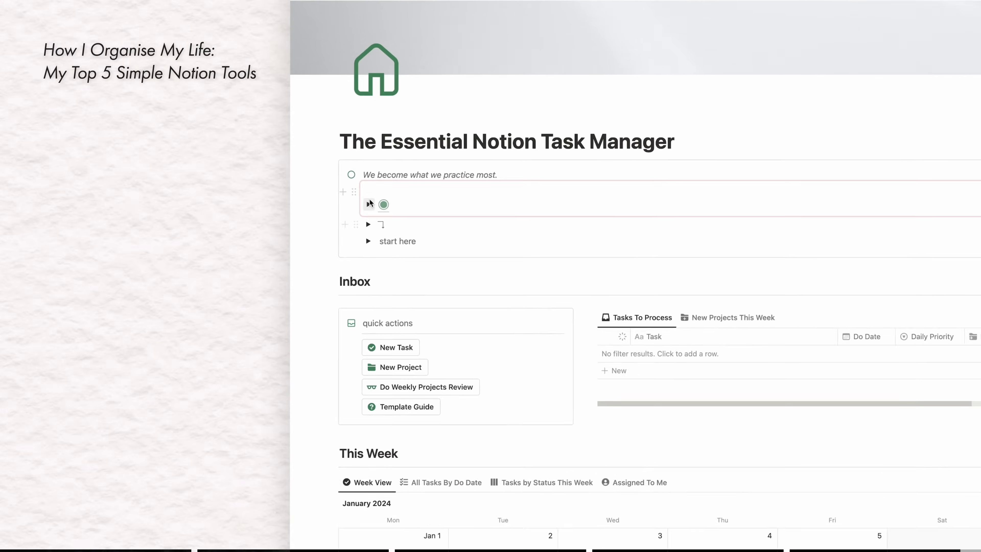
Open Projects Dashboard from the toggle, then the Content OS and Tracker pages.
click(368, 203)
click(424, 220)
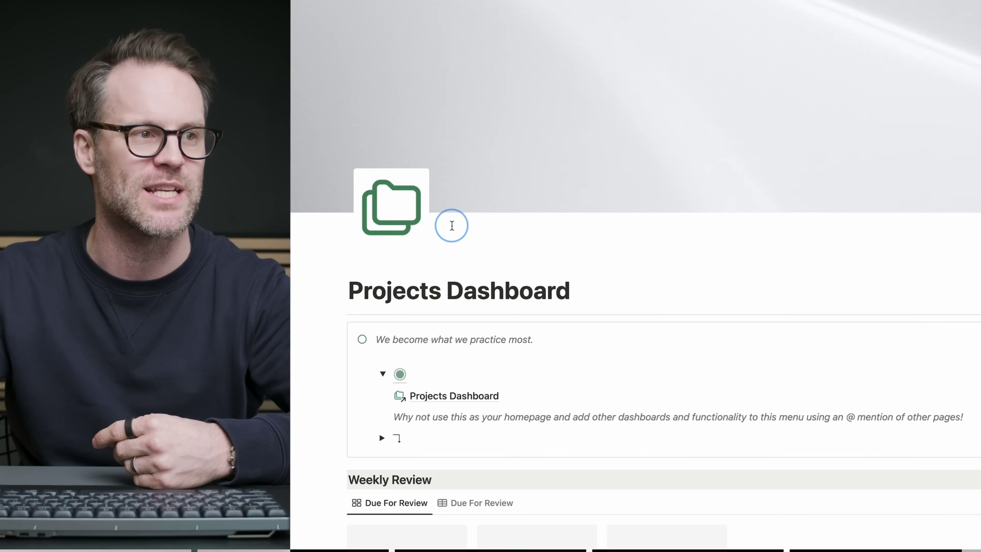
scroll(684, 377, down, 5)
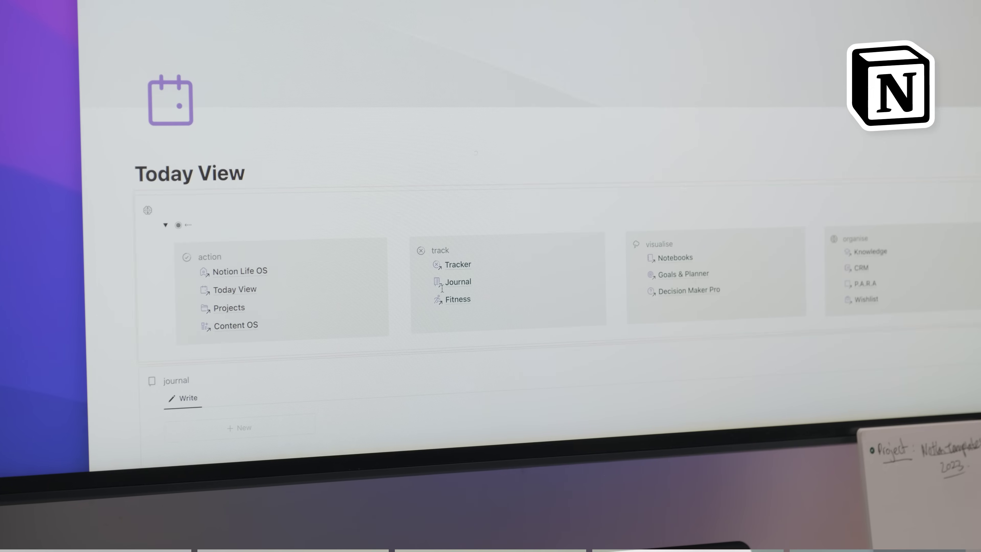
click(230, 328)
click(456, 281)
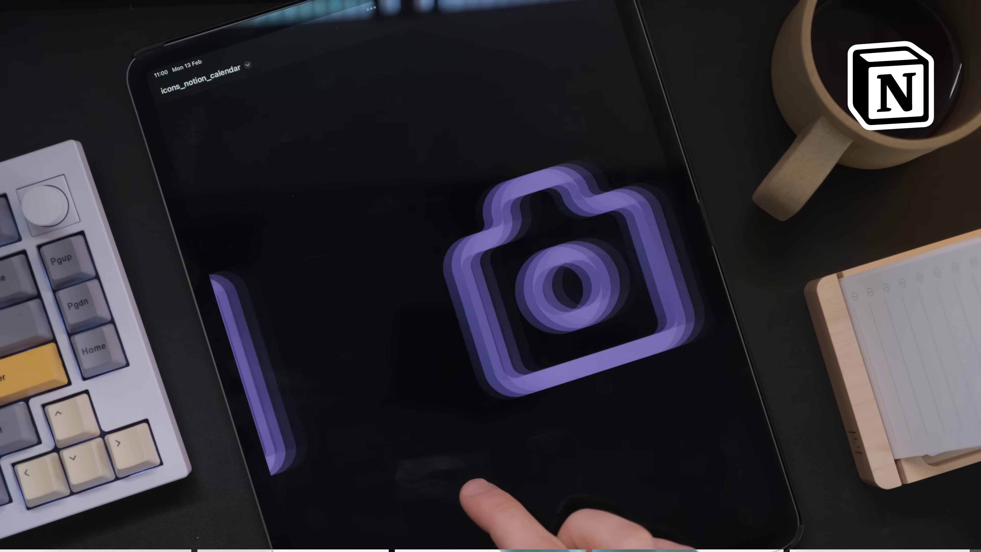